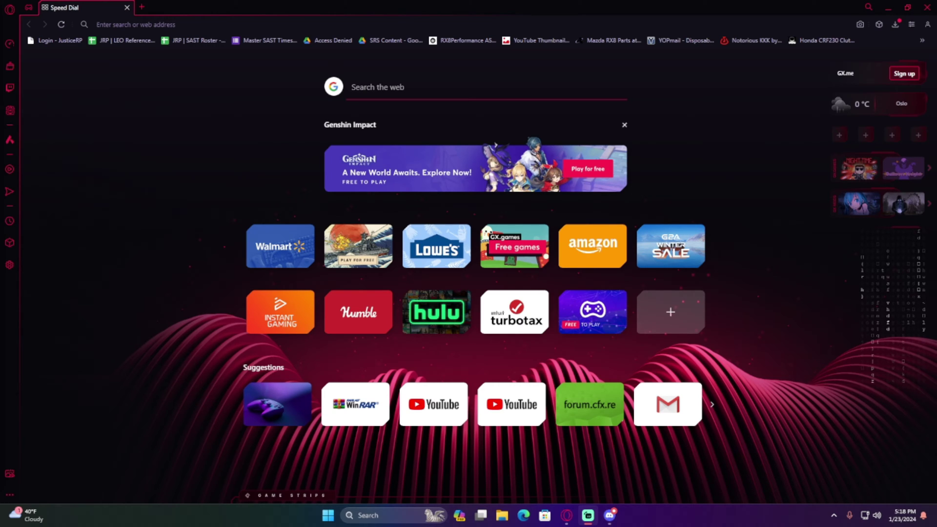
Minimize the Opera GX window on its Speed Dial page to reveal the desktop
left_click(887, 7)
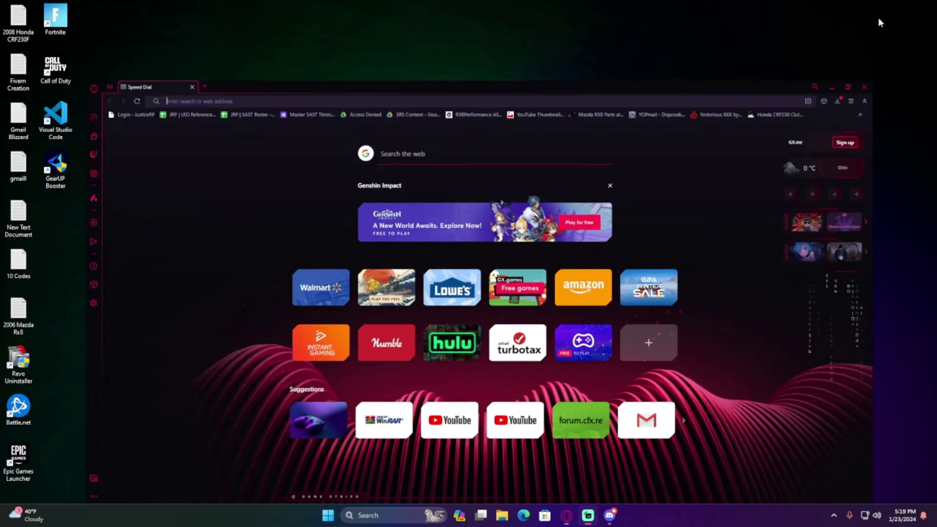
Create a shortcut to the Testserver folder on the Games (D:) drive
left_click(502, 517)
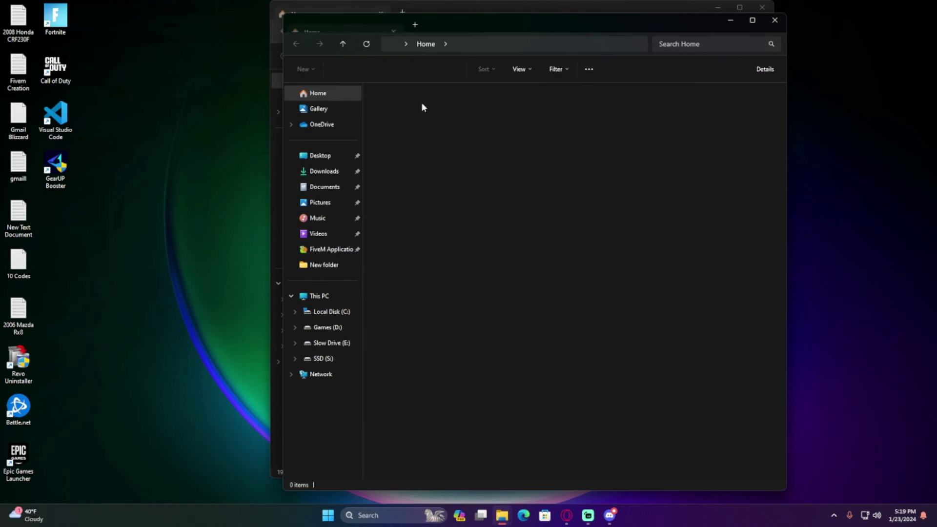
left_click_drag(625, 7, 590, 54)
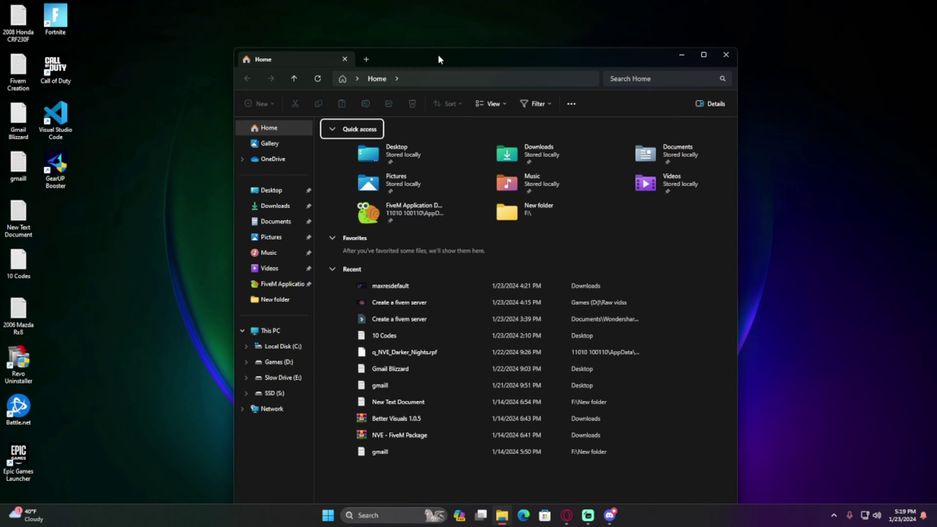
left_click(288, 346)
left_click(286, 361)
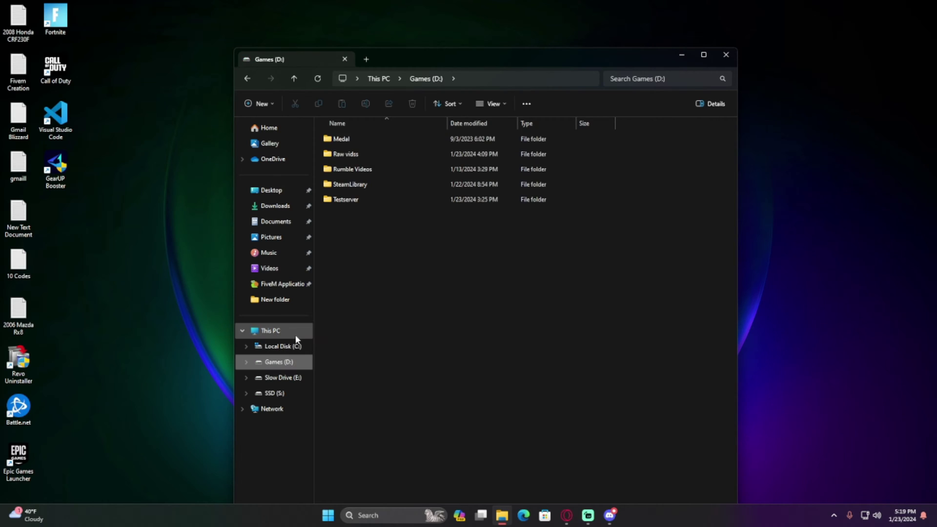
double_click(340, 200)
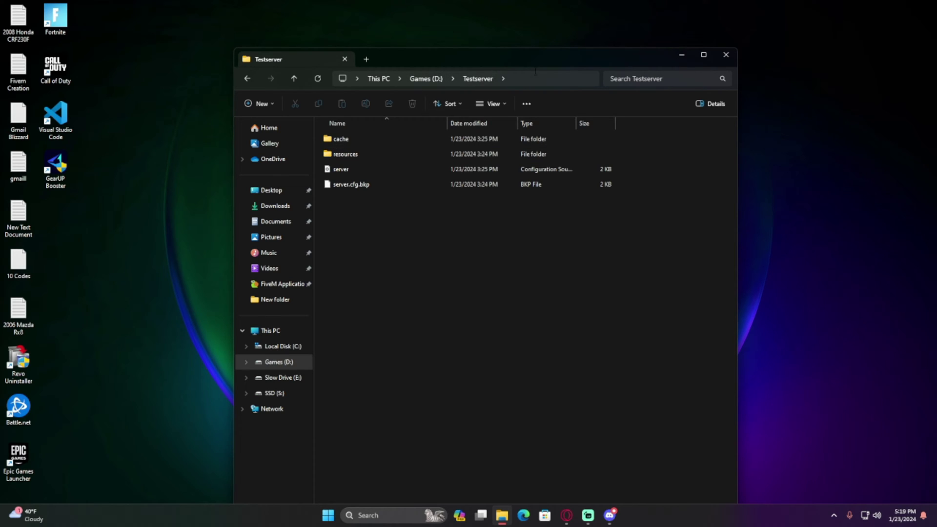
left_click(426, 79)
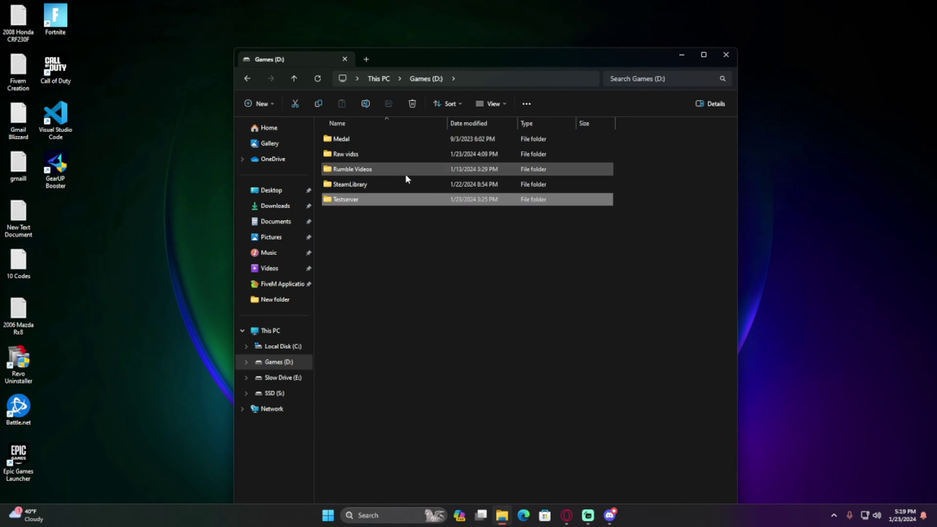
right_click(358, 202)
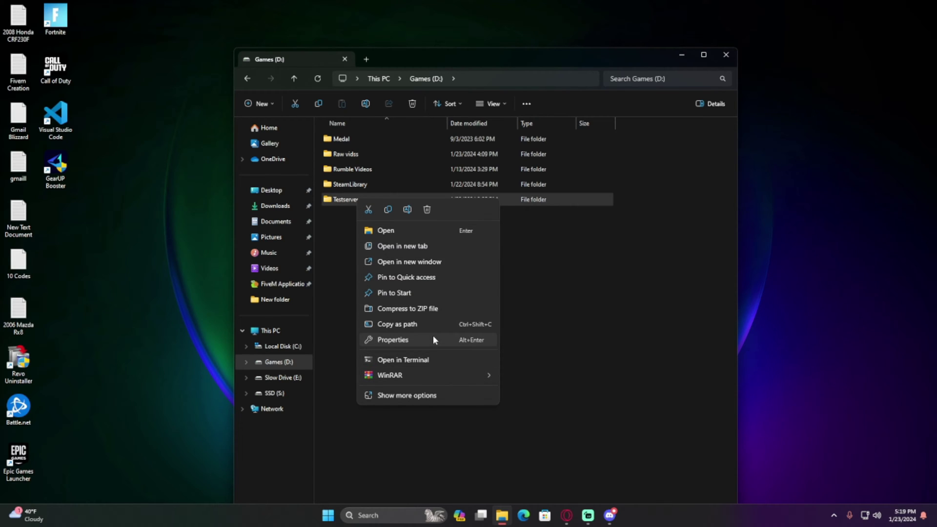
left_click(408, 393)
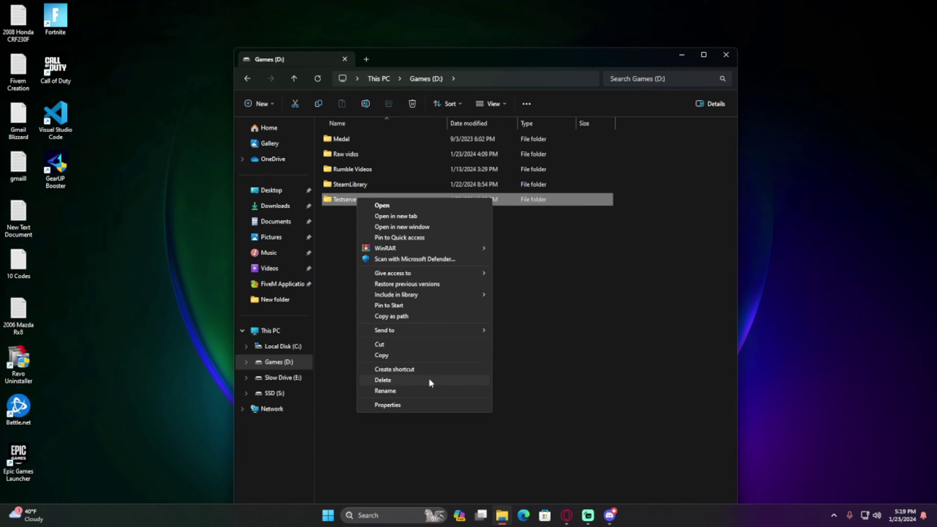
left_click(419, 369)
Move the new Testserver shortcut onto the desktop
left_click_drag(458, 58, 797, 87)
left_click_drag(741, 243, 426, 214)
left_click_drag(500, 163, 463, 215)
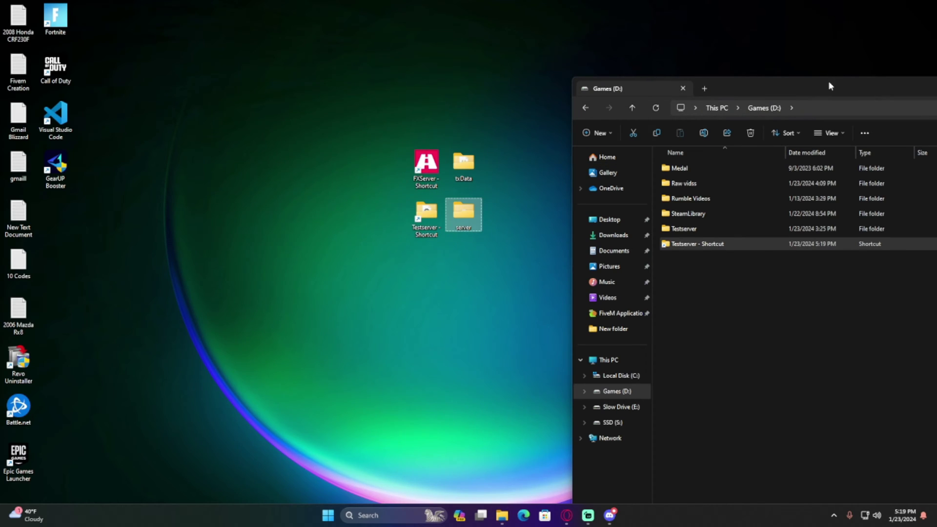
left_click_drag(830, 85, 470, 47)
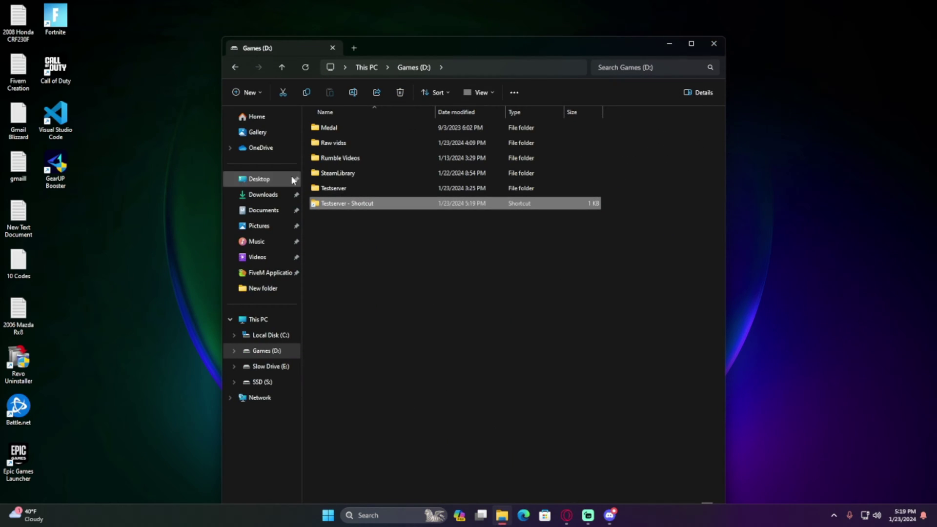
Delete the two old files from Downloads and close File Explorer
left_click(266, 194)
left_click_drag(626, 154, 518, 141)
key("Delete")
left_click(712, 43)
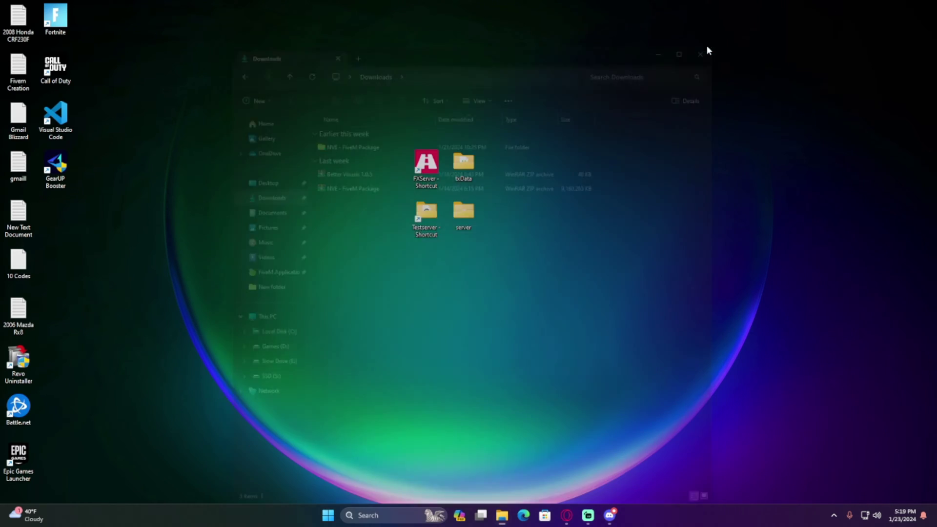
Restore Opera GX, search 'fivem vmenu' and open the TomGrobbe/vMenu GitHub result
left_click(566, 515)
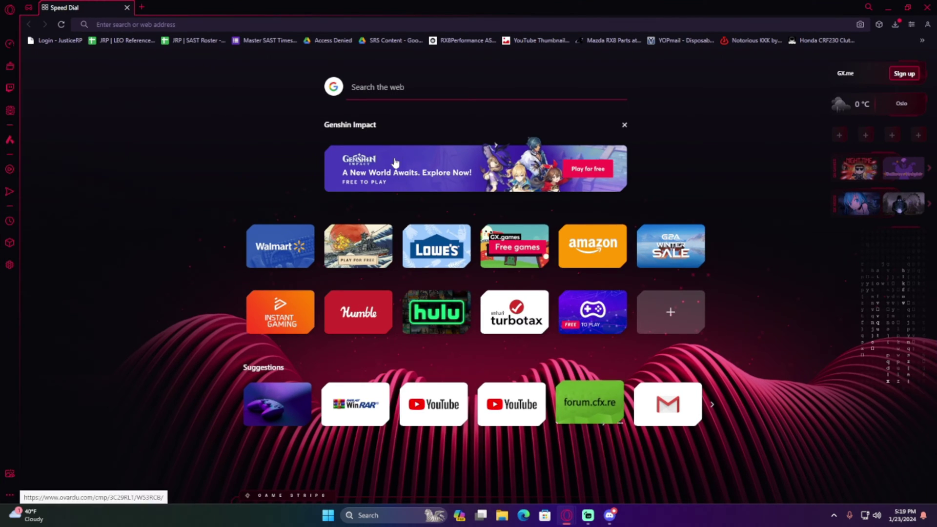
left_click(166, 24)
type("you")
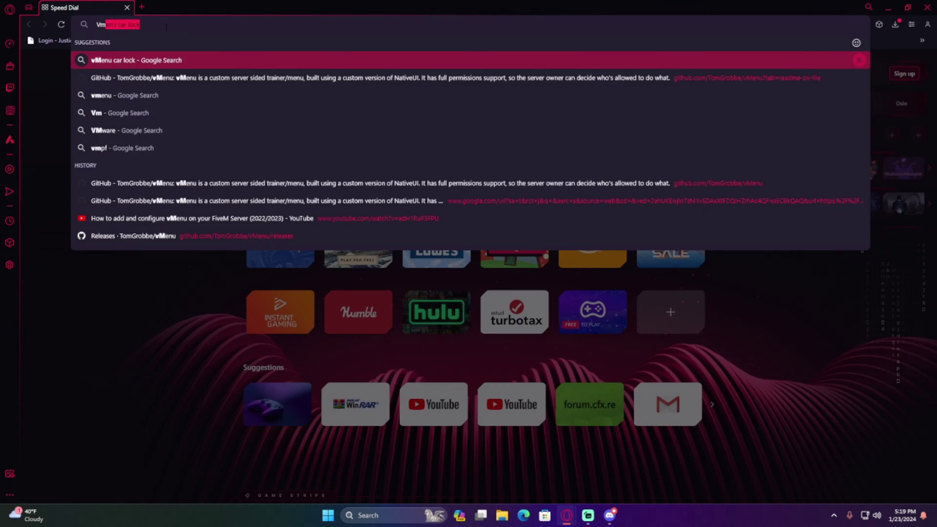
key("BackSpace")
key("BackSpace")
key("BackSpace")
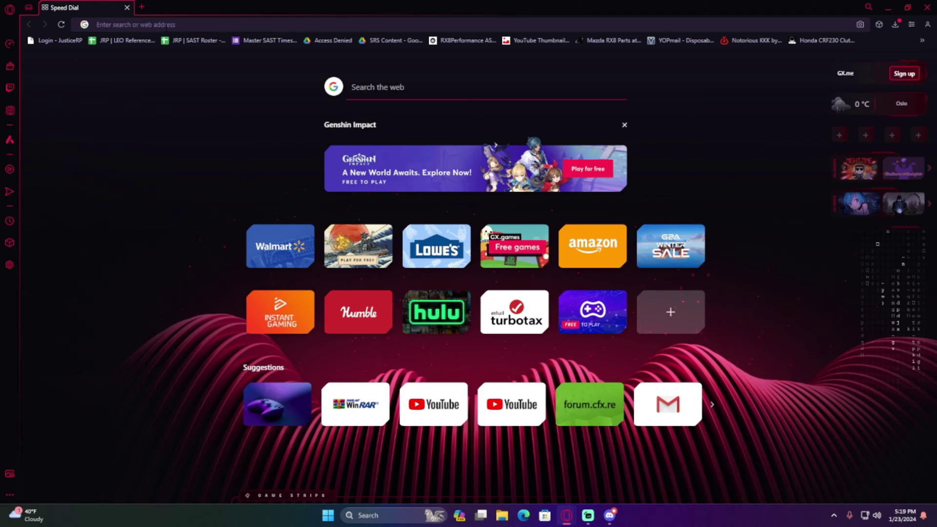
type("fivem vmenu")
key("Return")
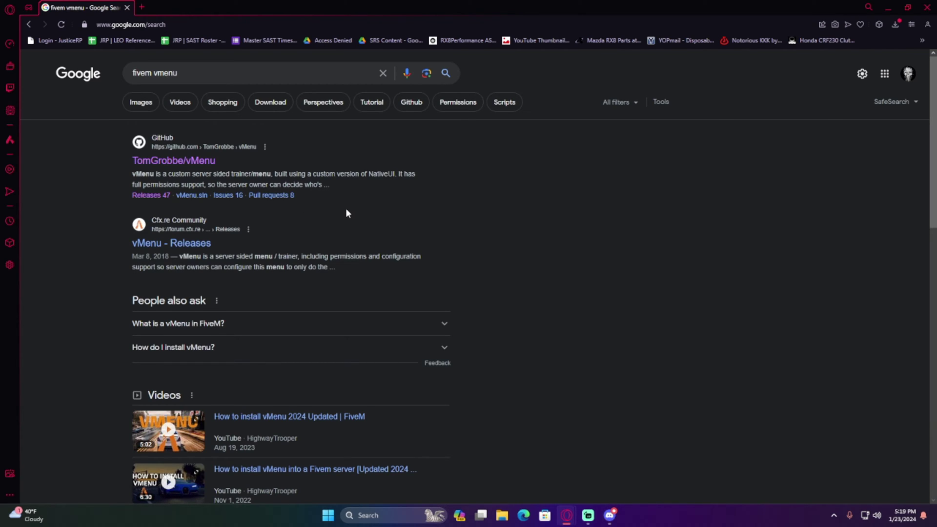
left_click(185, 161)
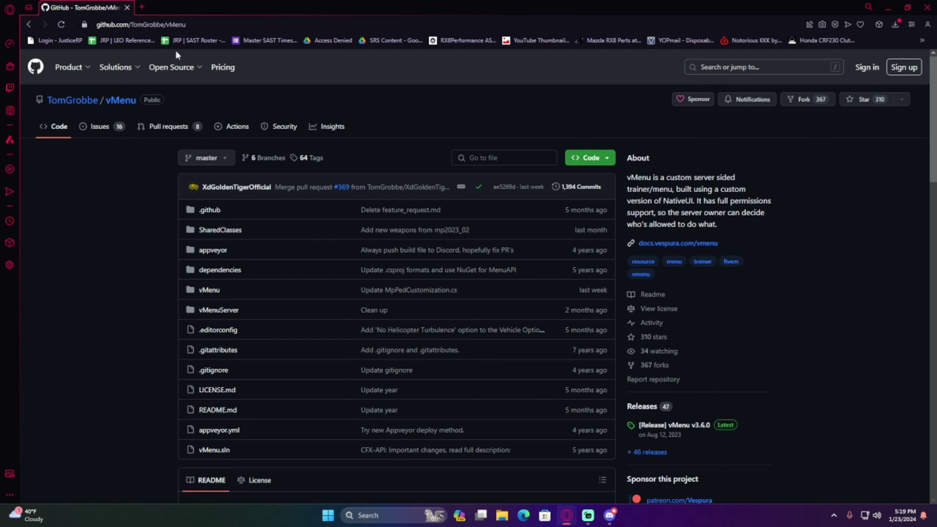
Download vMenu-v3.6.0.zip from the vMenu v3.6.0 release assets, then minimize the browser
scroll(244, 244, "down", 2)
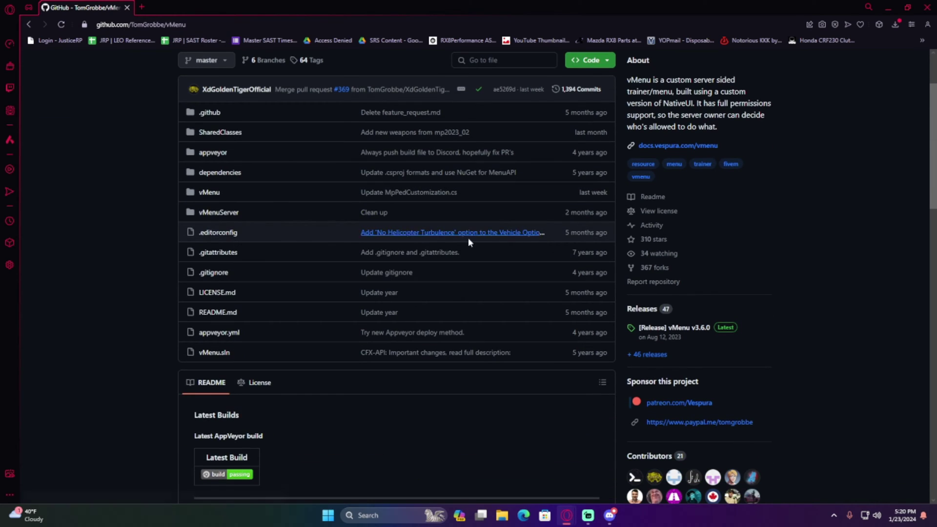
scroll(470, 280, "down", 1)
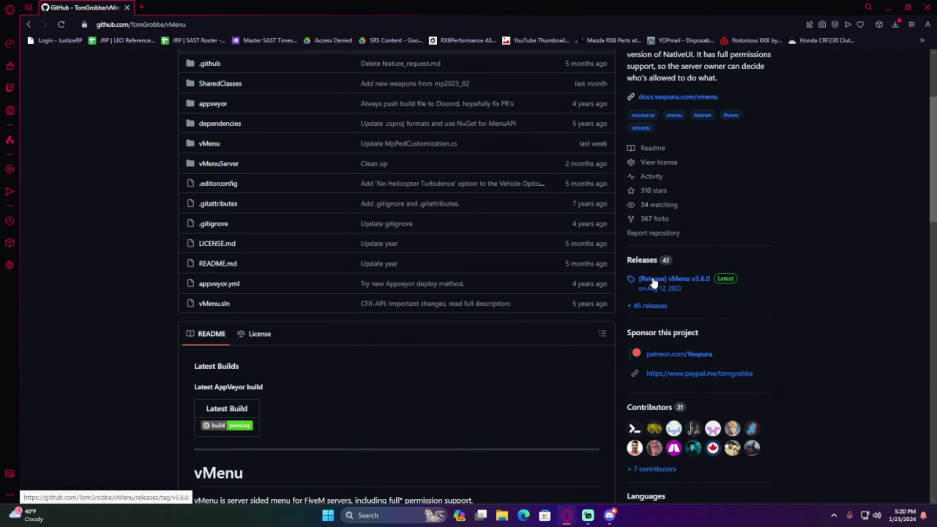
left_click(680, 282)
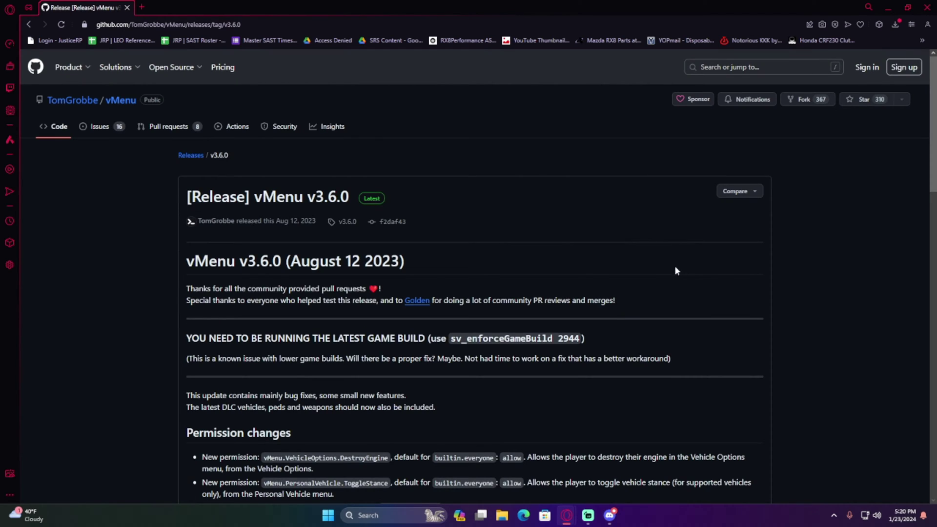
scroll(595, 291, "down", 15)
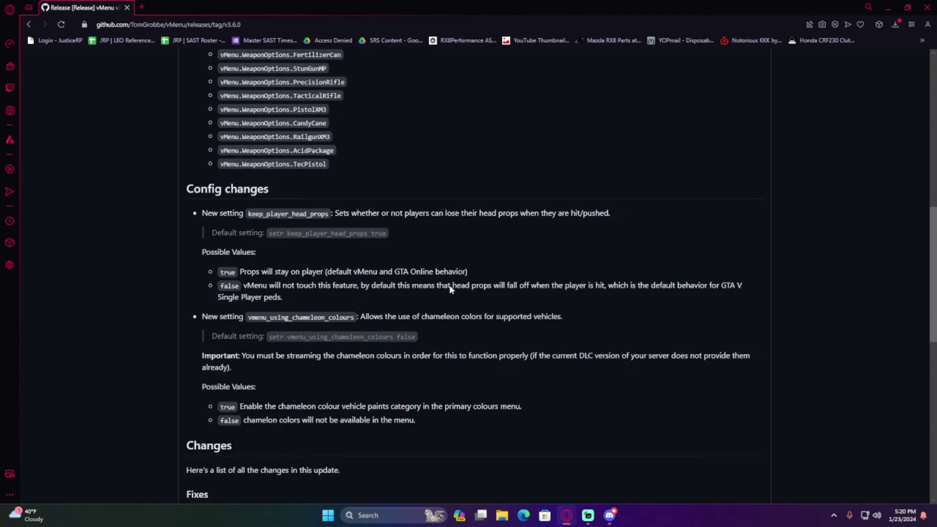
scroll(442, 291, "down", 3)
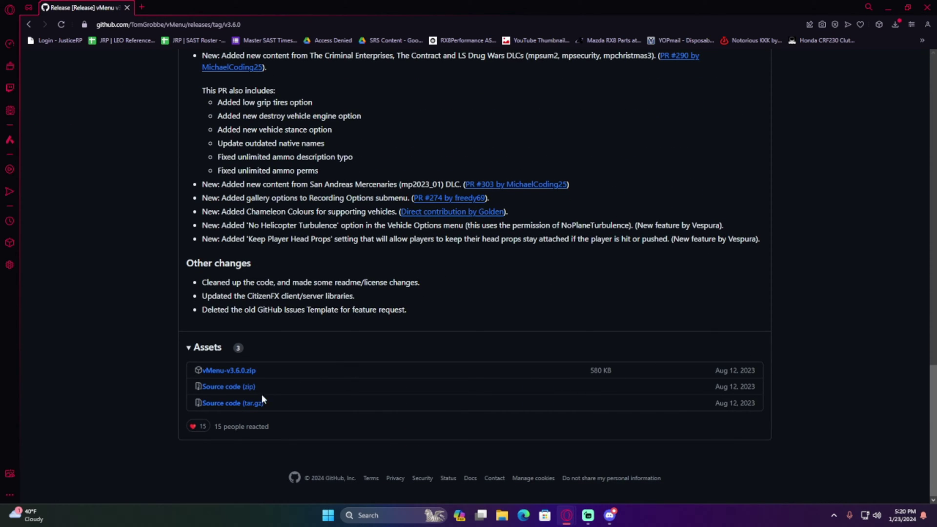
left_click(236, 370)
scroll(476, 136, "up", 20)
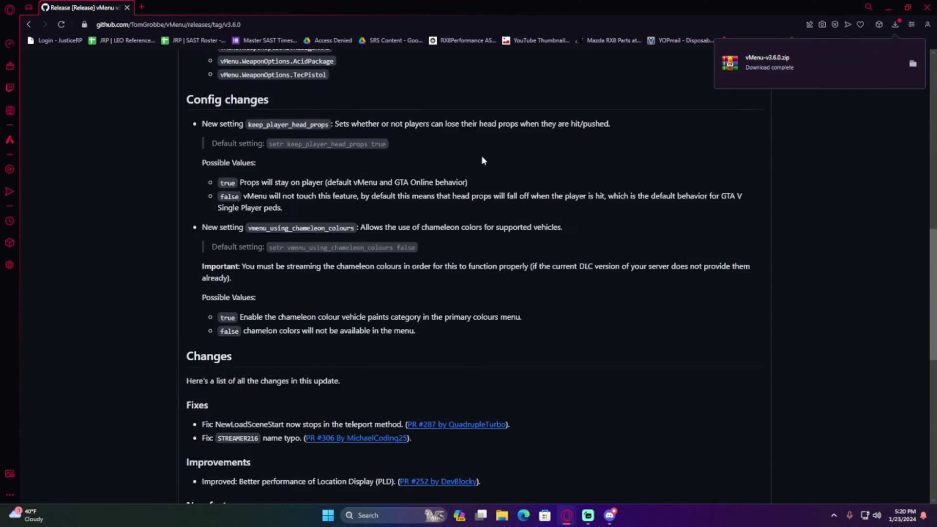
left_click(885, 8)
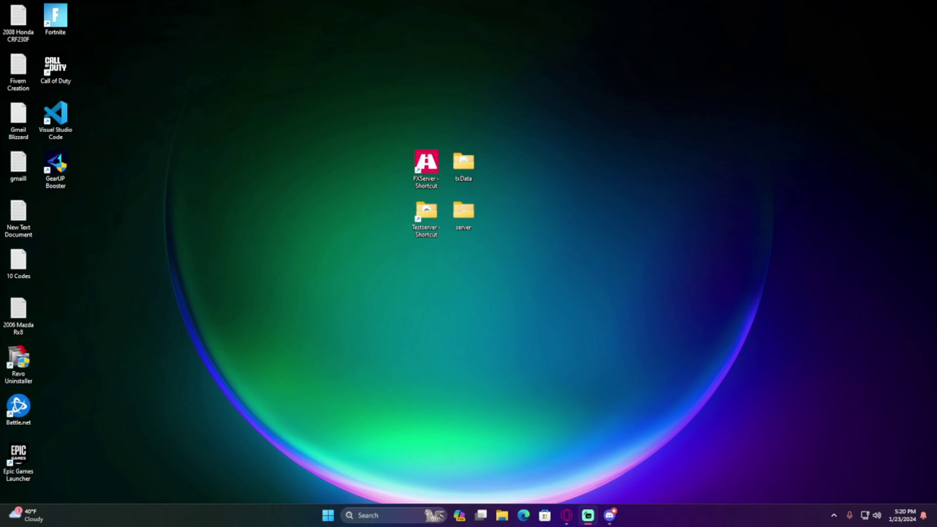
Extract the vMenu-v3.6.0 archive in Downloads with WinRAR to the suggested vMenu-v3.6.0 folder
left_click(501, 515)
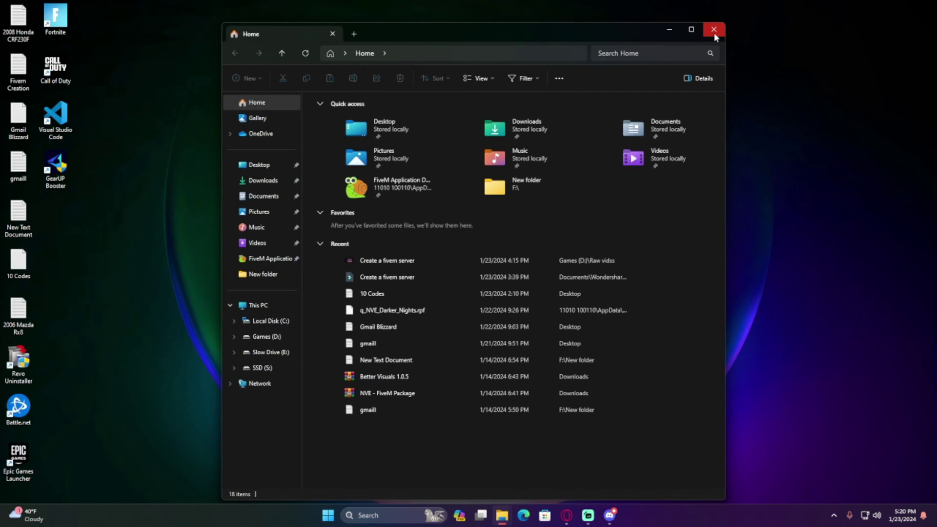
left_click(262, 180)
right_click(324, 130)
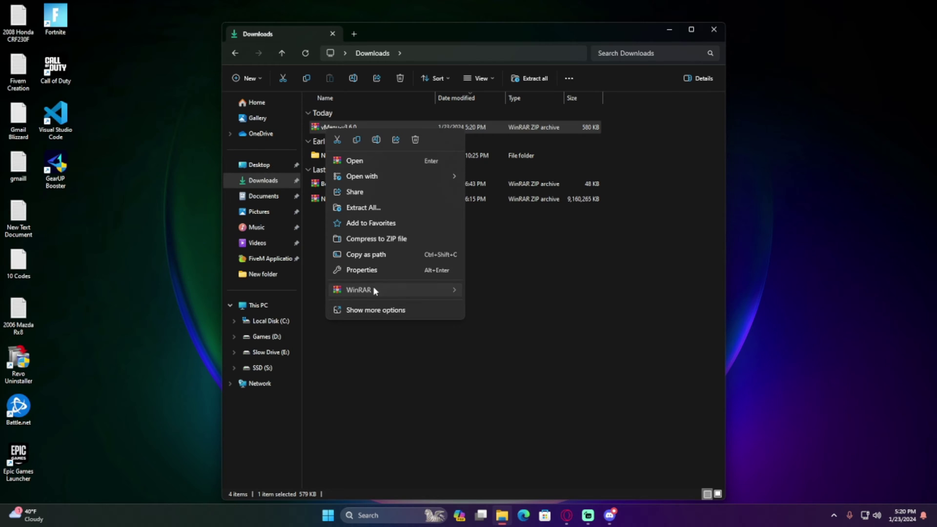
mouse_move(373, 289)
left_click(493, 307)
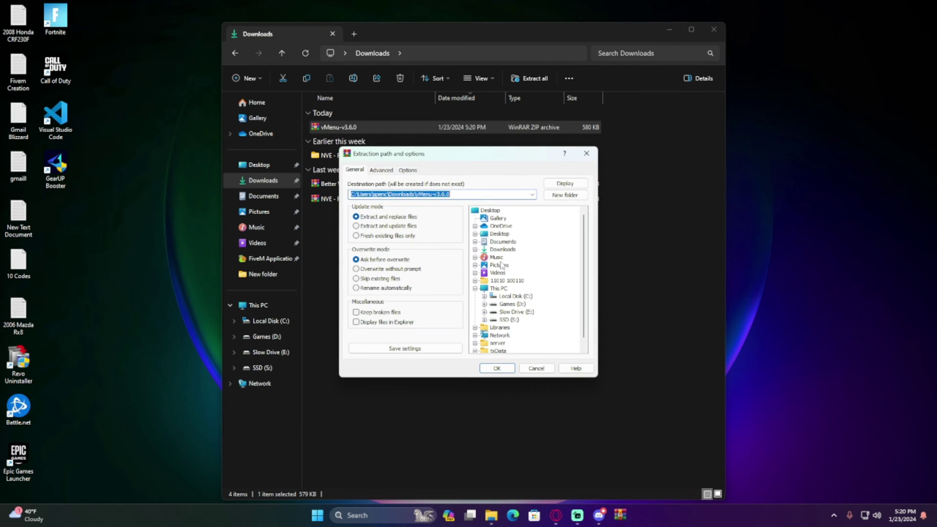
left_click(506, 369)
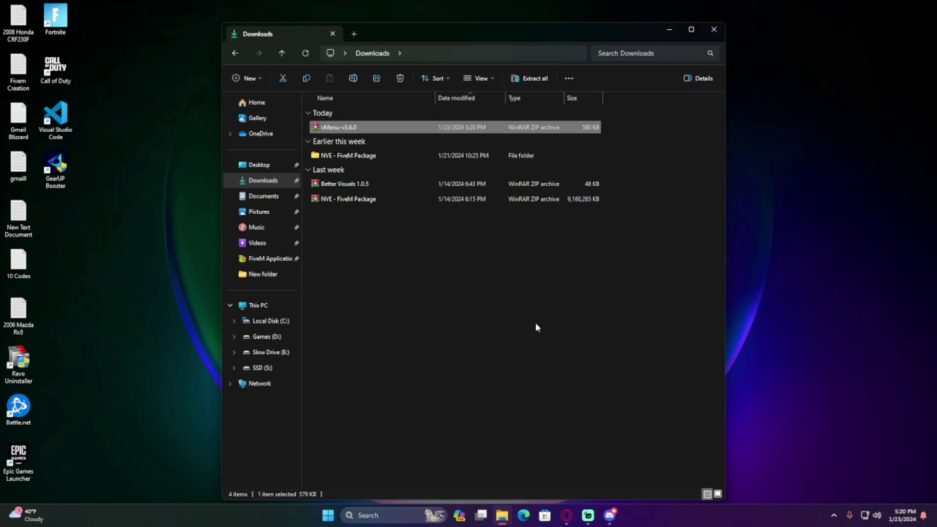
Place Downloads on the left and Testserver's resources folder on the right
left_click_drag(443, 37, 225, 15)
left_click_drag(504, 480, 403, 503)
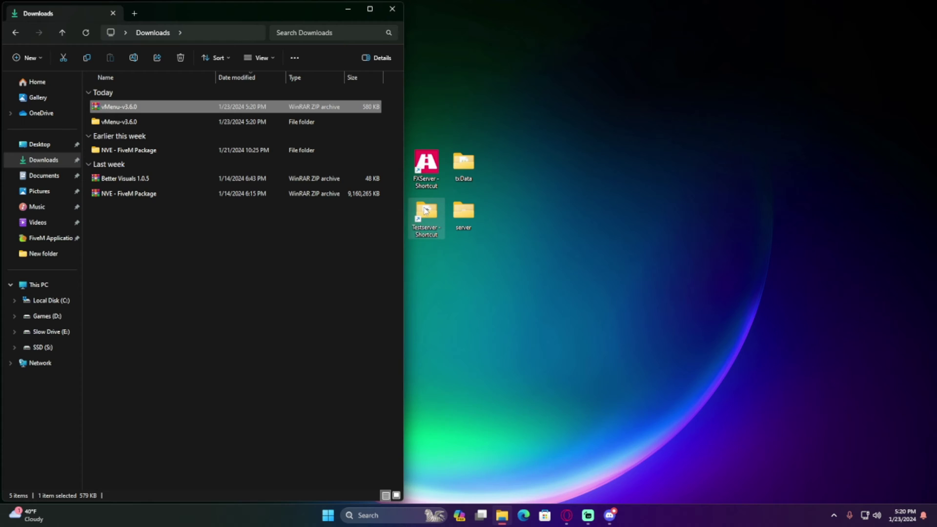
double_click(426, 212)
left_click_drag(228, 12, 681, 8)
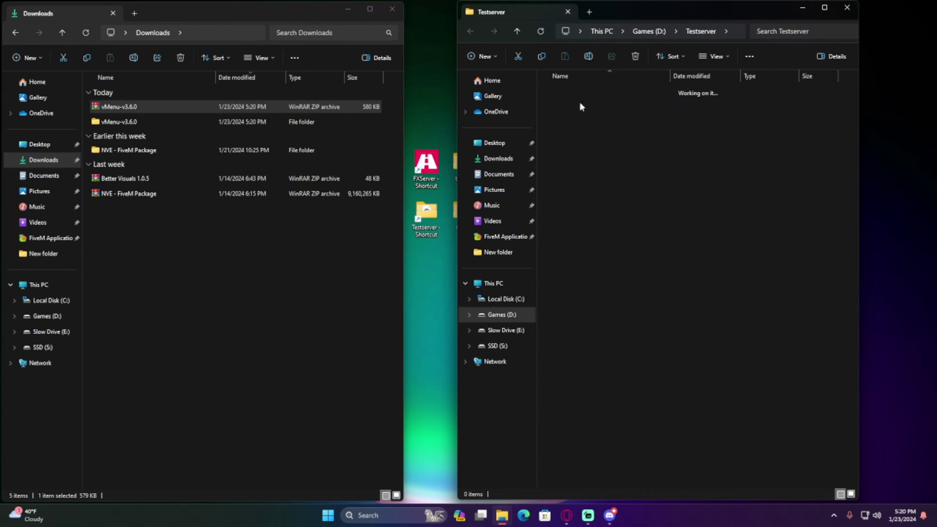
double_click(578, 102)
left_click_drag(857, 241, 936, 240)
Create a new folder named vMenu inside resources
right_click(594, 222)
mouse_move(654, 293)
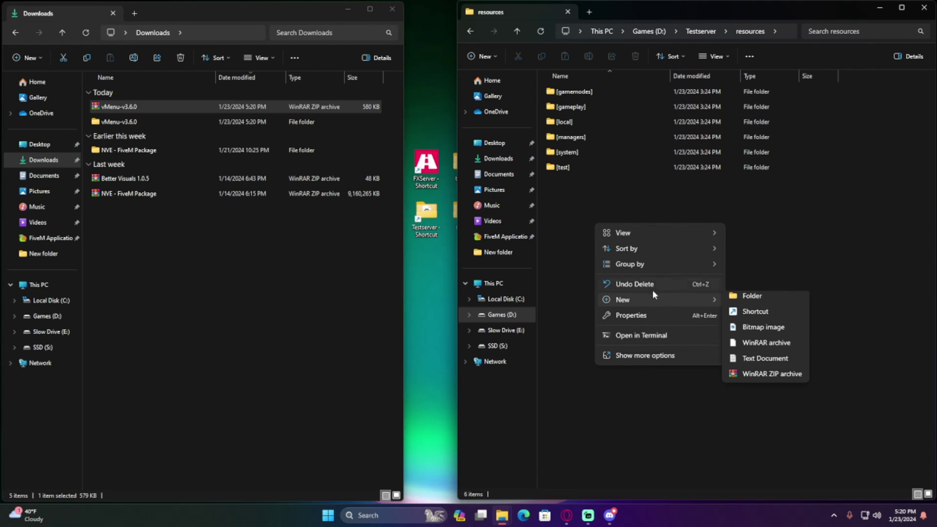
left_click(748, 296)
type("v")
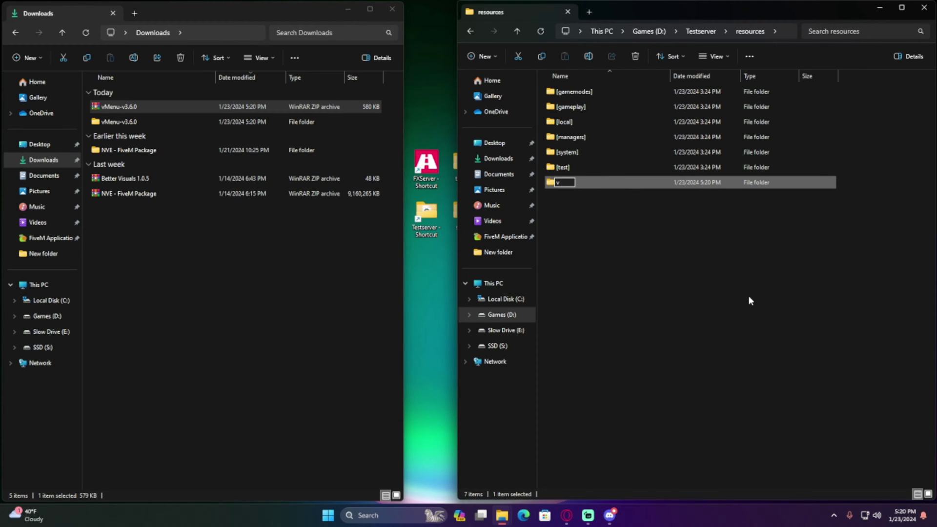
type("Menu")
left_click(699, 314)
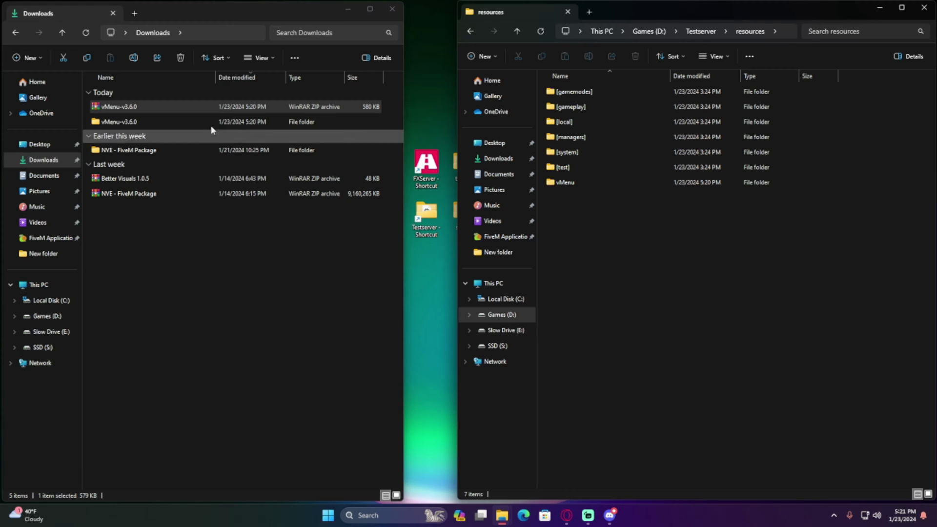
Cut all ten extracted vMenu-v3.6.0 files and paste them into the vMenu folder
double_click(135, 122)
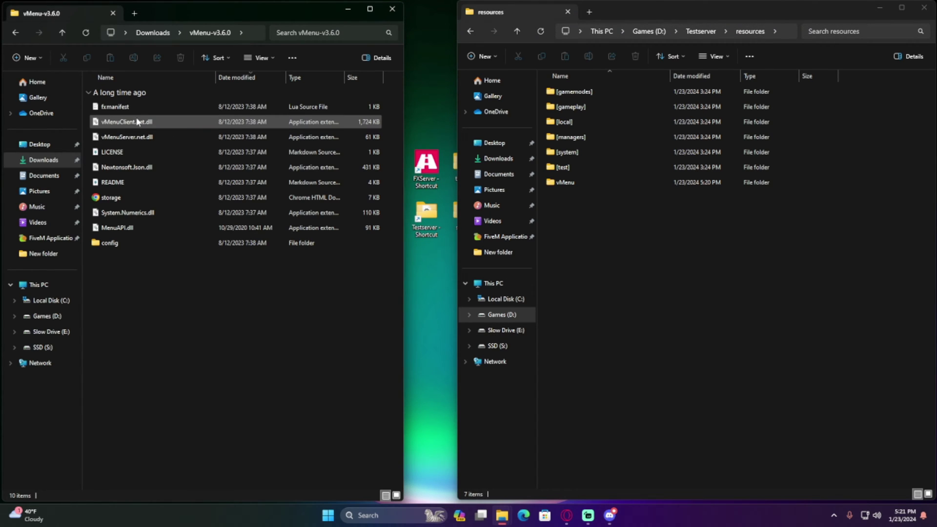
key("ctrl+a")
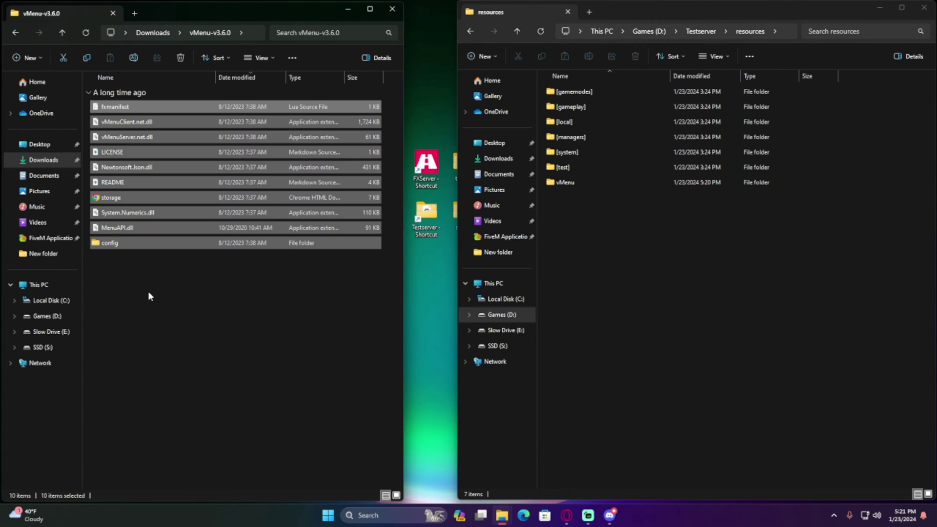
left_click_drag(167, 316, 136, 103)
left_click(156, 311)
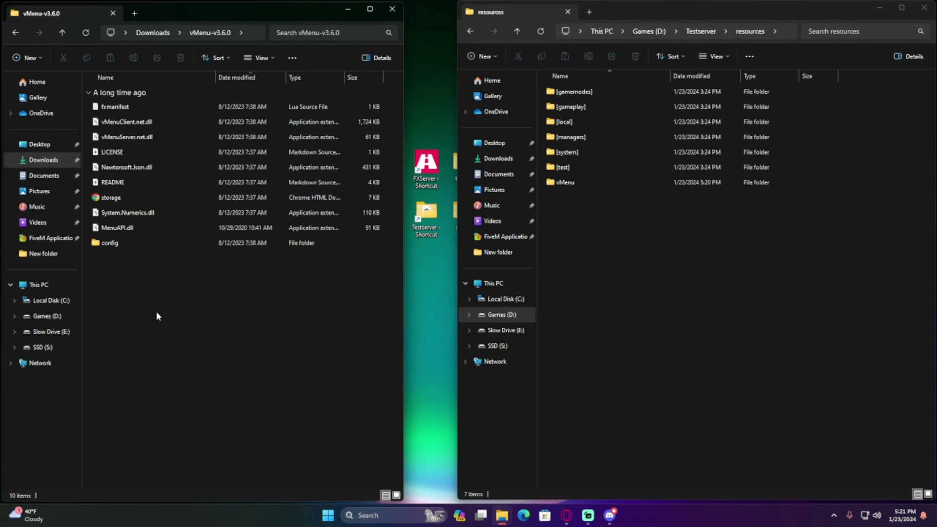
key("ctrl+a")
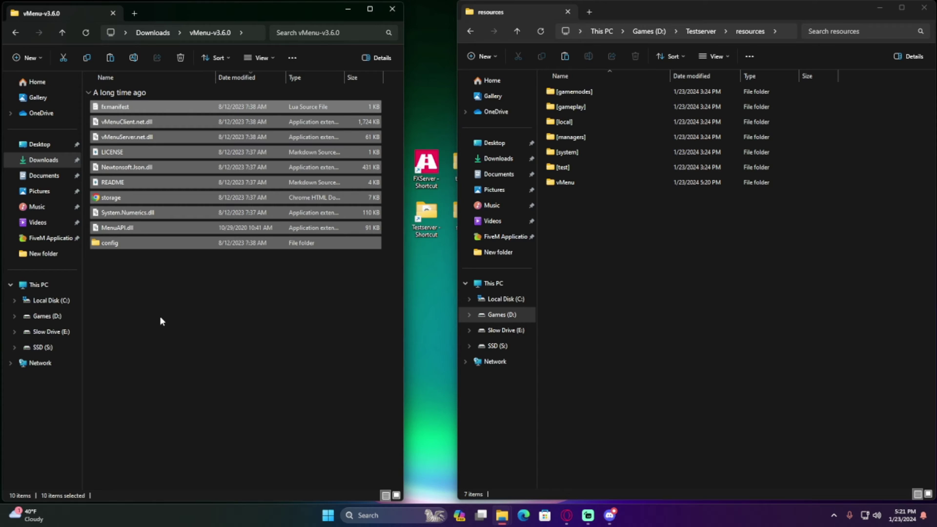
key("ctrl+x")
double_click(568, 183)
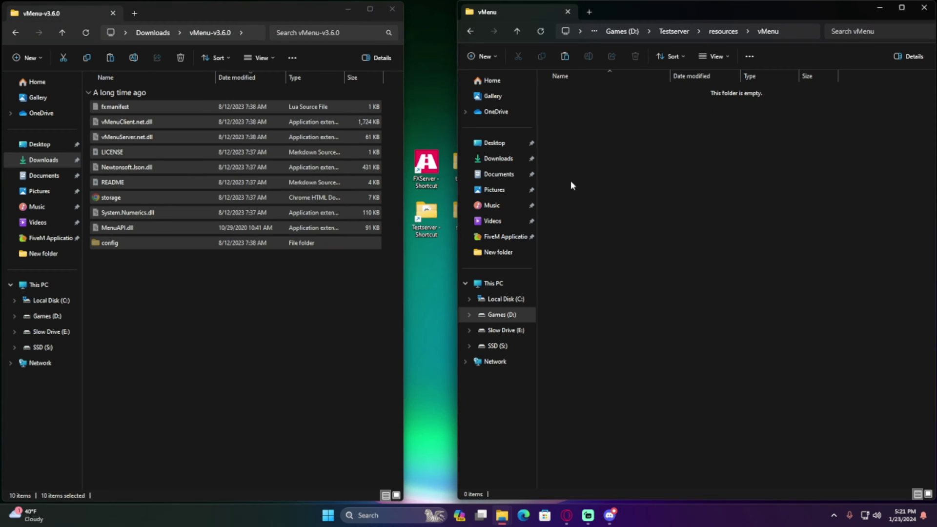
right_click(599, 161)
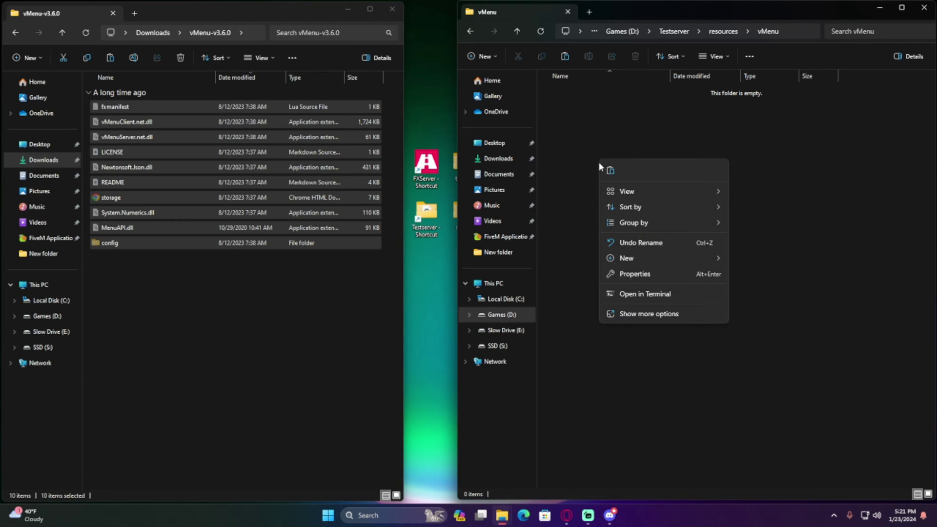
mouse_move(629, 261)
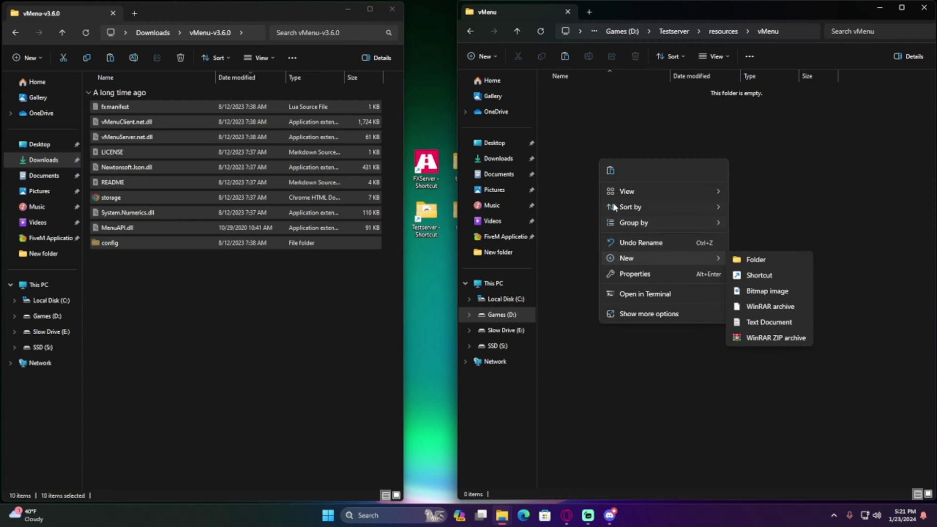
left_click(610, 170)
left_click(165, 33)
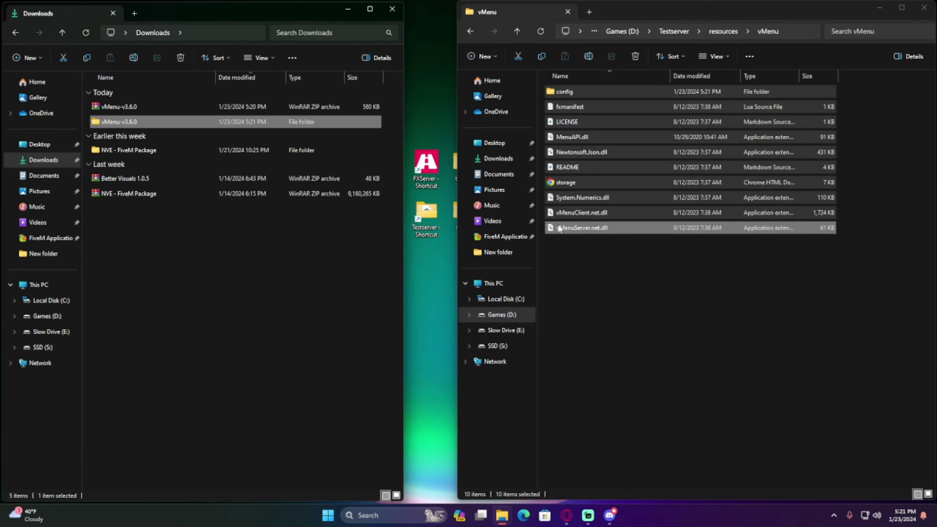
left_click(613, 287)
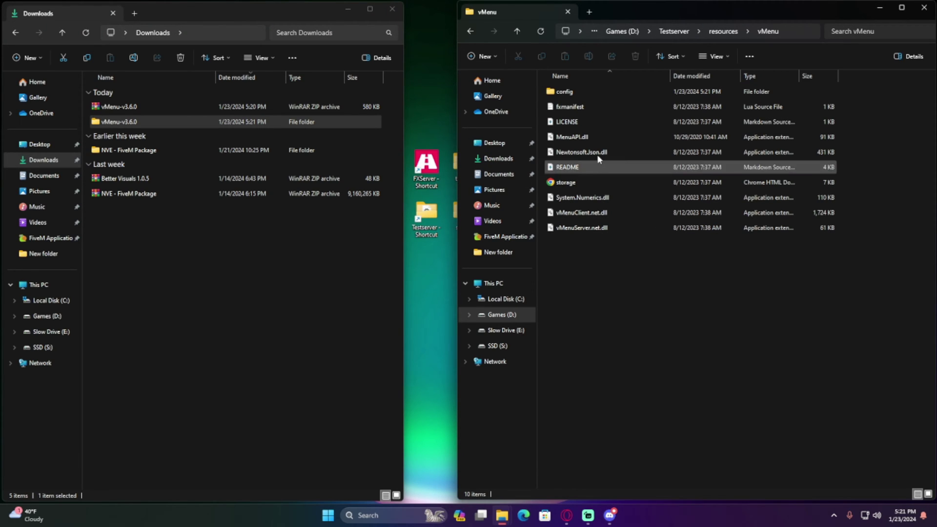
Copy the permissions file from vMenu's config folder
double_click(564, 92)
left_click(573, 125)
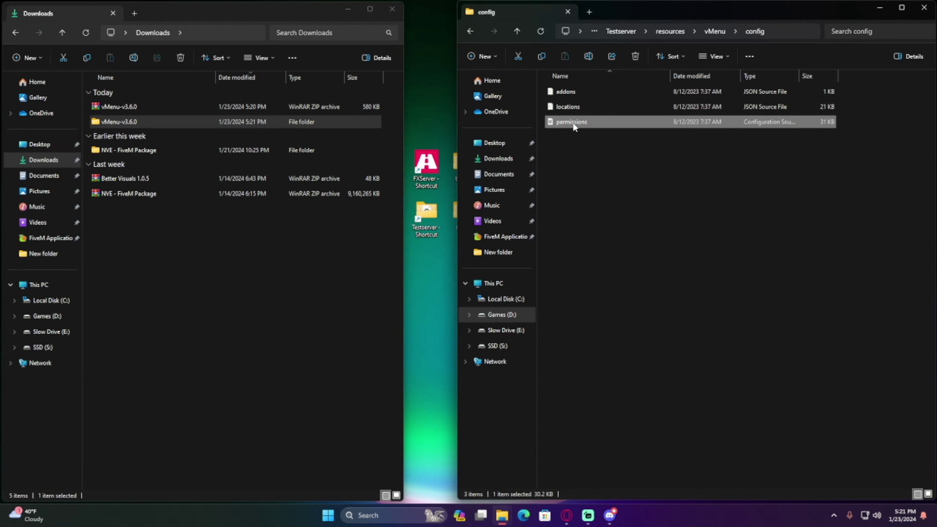
left_click(707, 31)
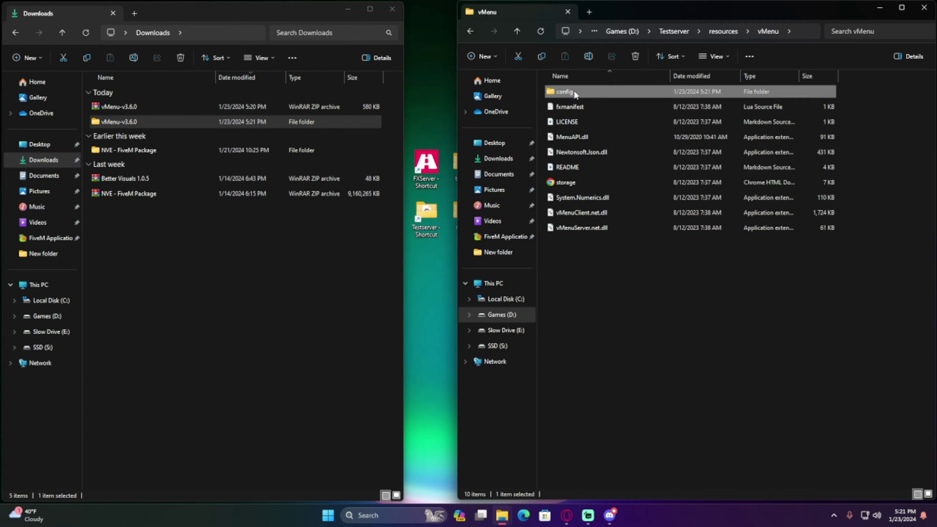
double_click(571, 92)
left_click(584, 125)
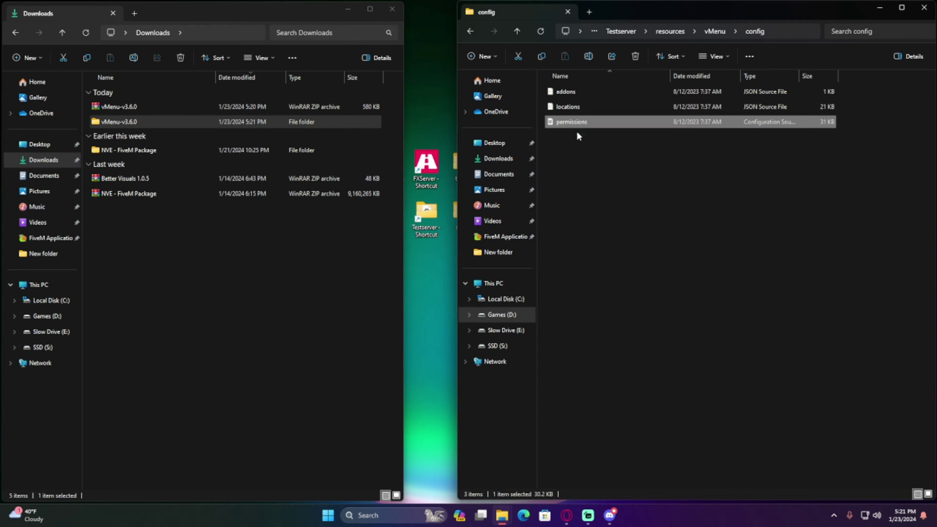
key("ctrl+c")
Paste permissions.cfg into the Testserver root, then go back to resources\vMenu
left_click(712, 31)
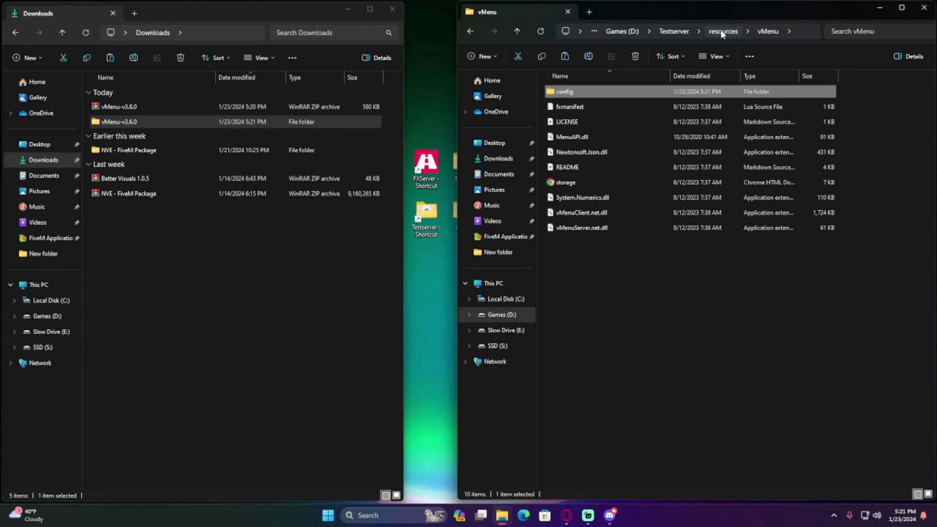
left_click(723, 31)
left_click(698, 31)
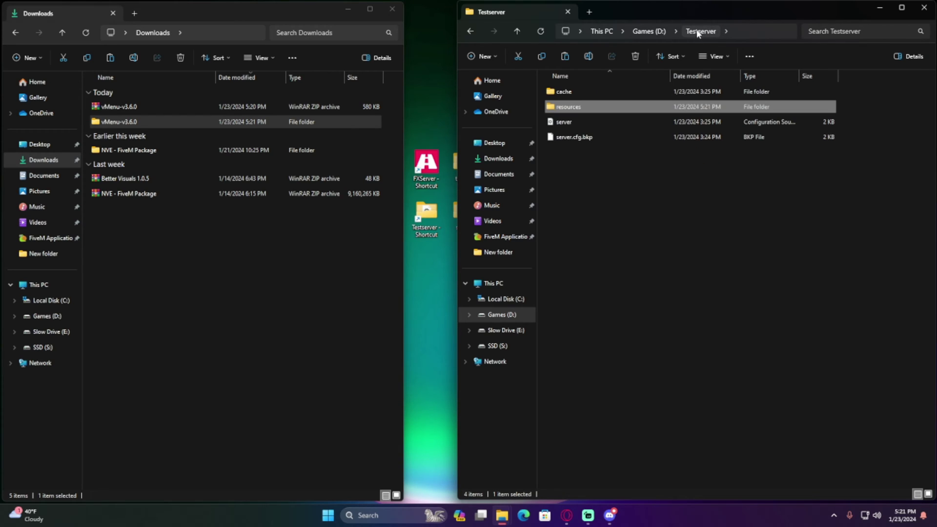
right_click(574, 167)
left_click(561, 166)
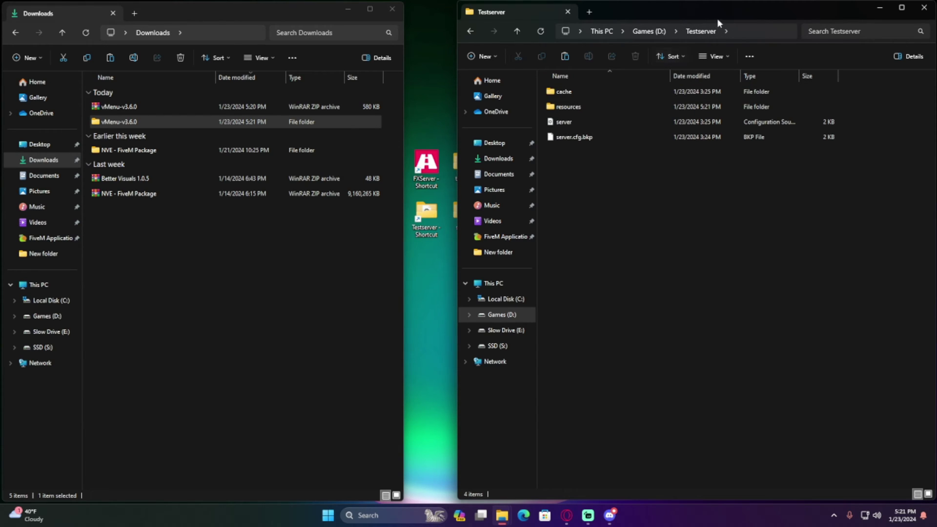
left_click(649, 31)
double_click(568, 152)
right_click(576, 197)
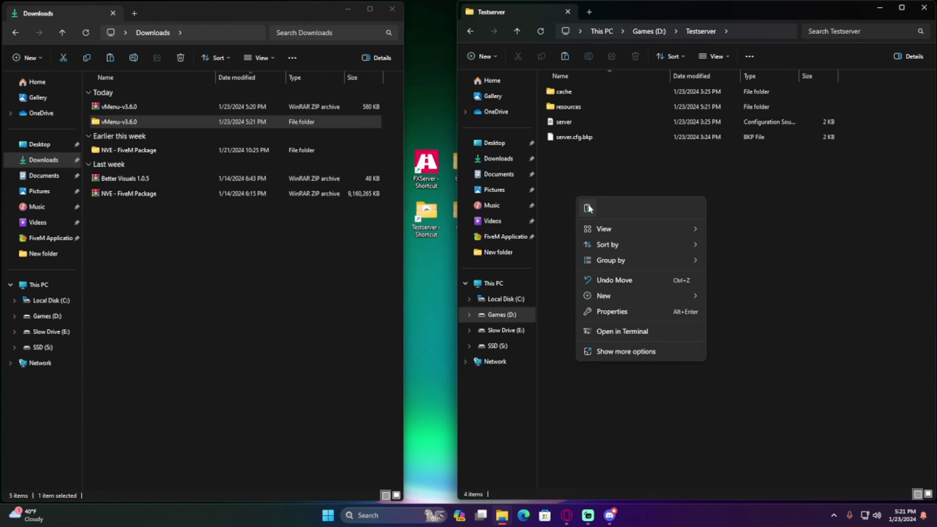
left_click(588, 207)
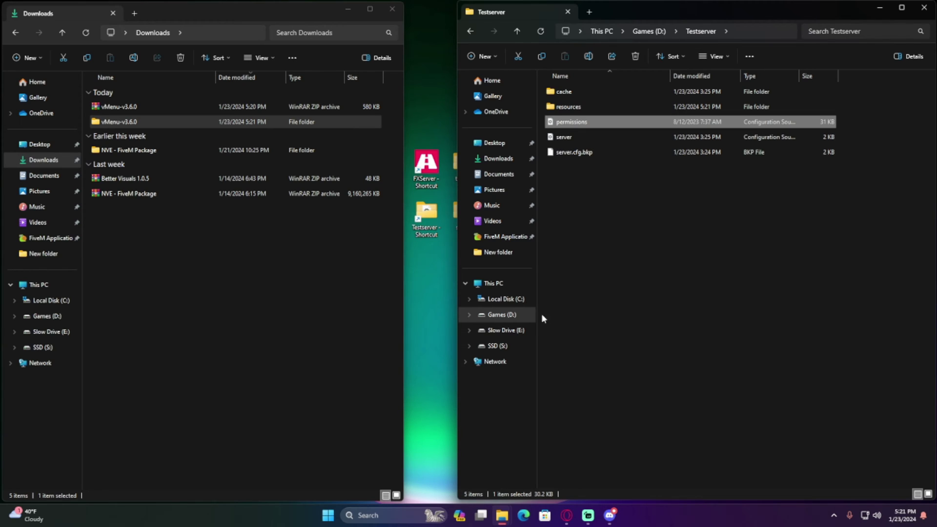
double_click(570, 106)
double_click(588, 182)
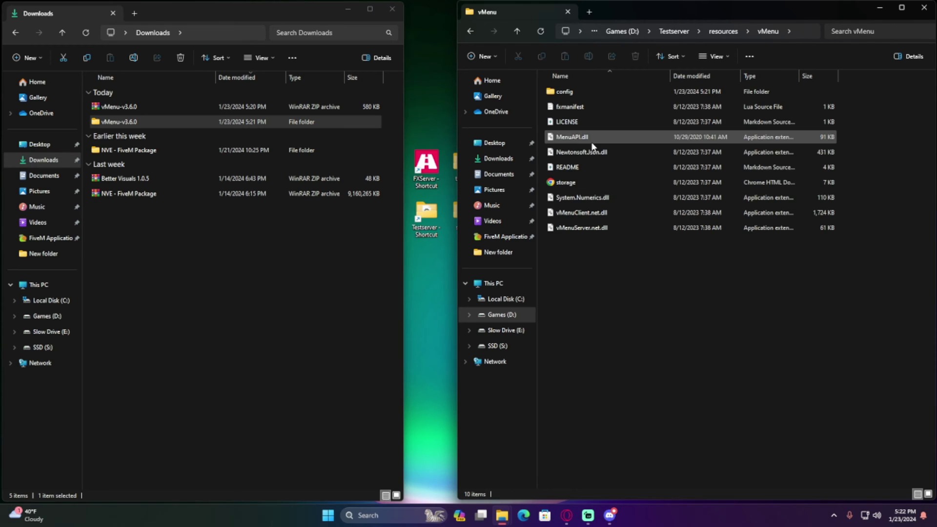
Open addons.json from vMenu's config folder in VS Code, review its entries, then close it
left_click(566, 96)
double_click(566, 97)
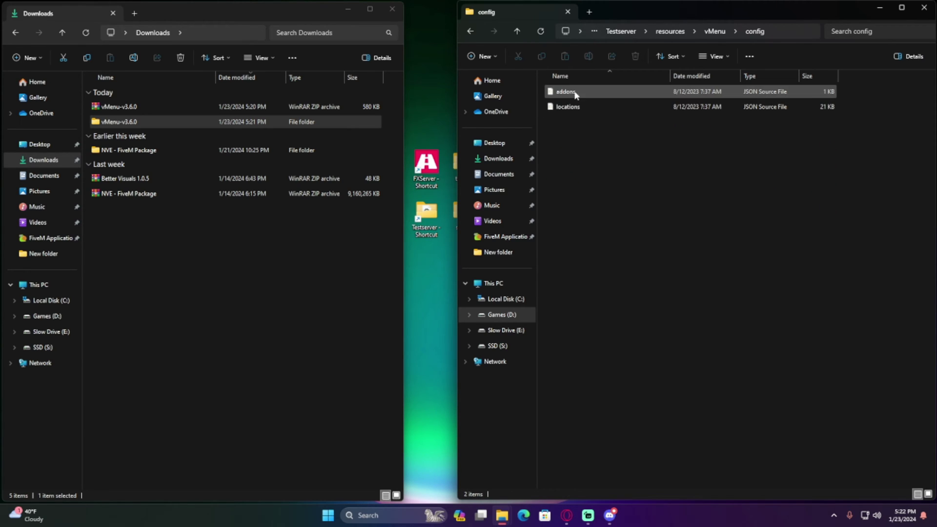
double_click(568, 92)
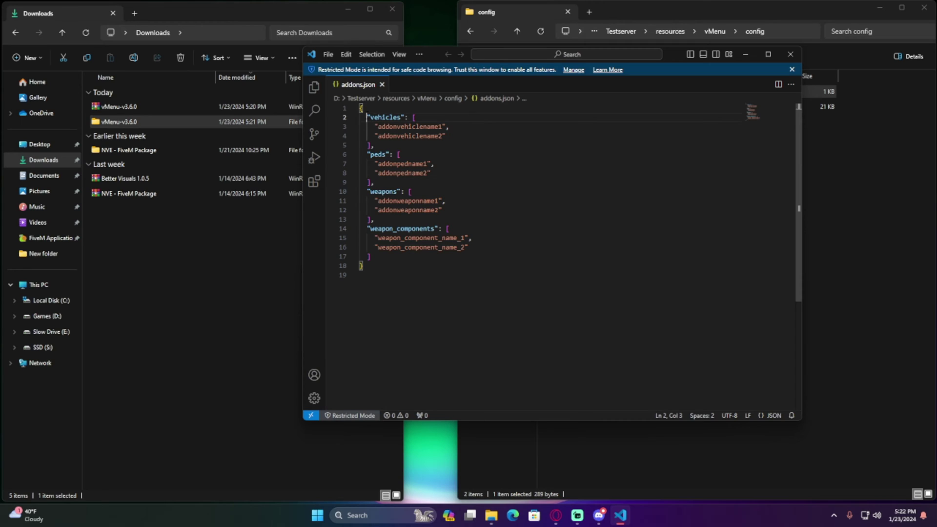
key("shift+Right")
key("shift+Right")
key("shift+Right")
key("shift+Right")
key("shift+Right")
key("shift+Right")
key("shift+Right")
key("shift+Right")
key("shift+Right")
key("shift+Right")
key("shift+Right")
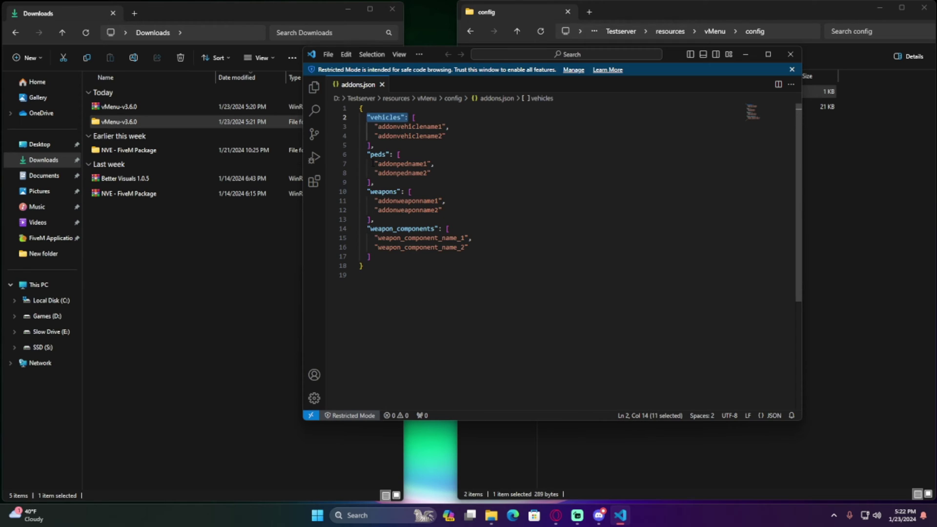
left_click_drag(367, 155, 400, 201)
left_click_drag(665, 52, 630, 78)
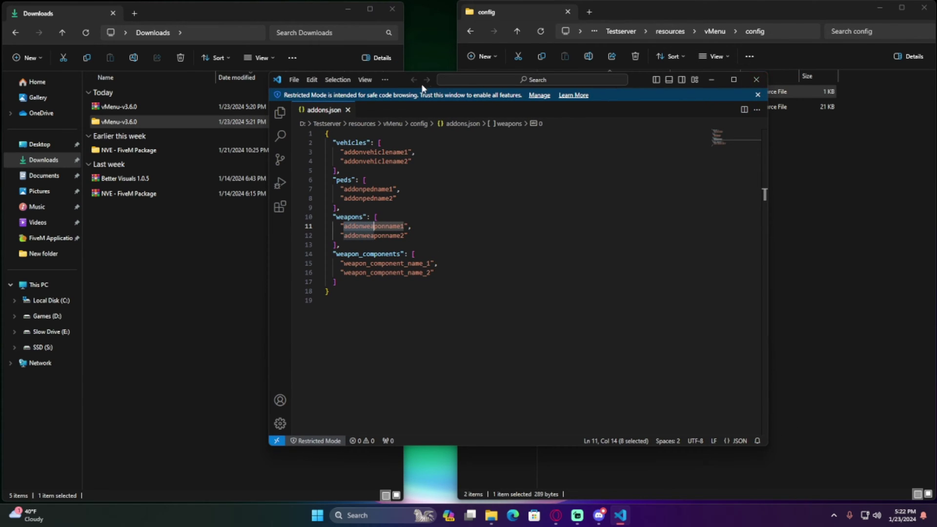
left_click(347, 110)
left_click(756, 79)
View locations.json in VS Code, close it, and go back up to resources
double_click(616, 107)
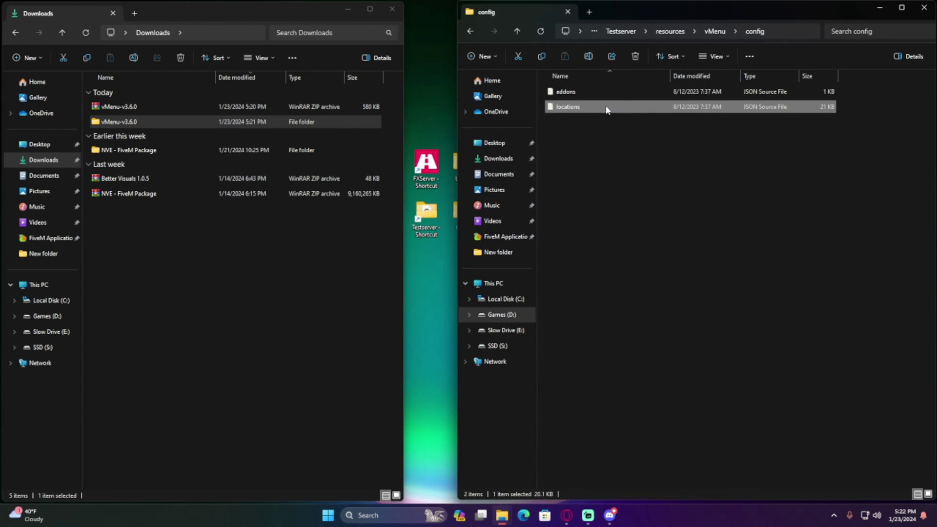
scroll(571, 251, "down", 5)
scroll(571, 251, "up", 5)
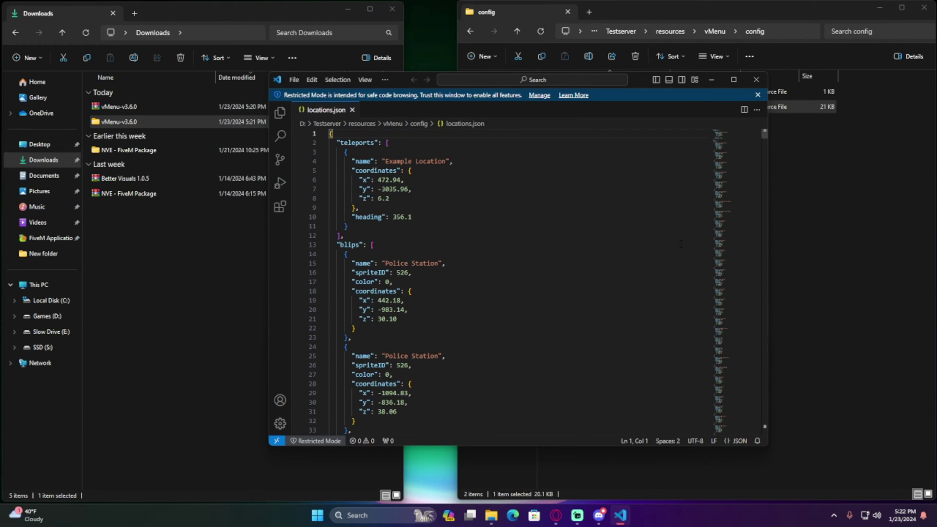
left_click(756, 79)
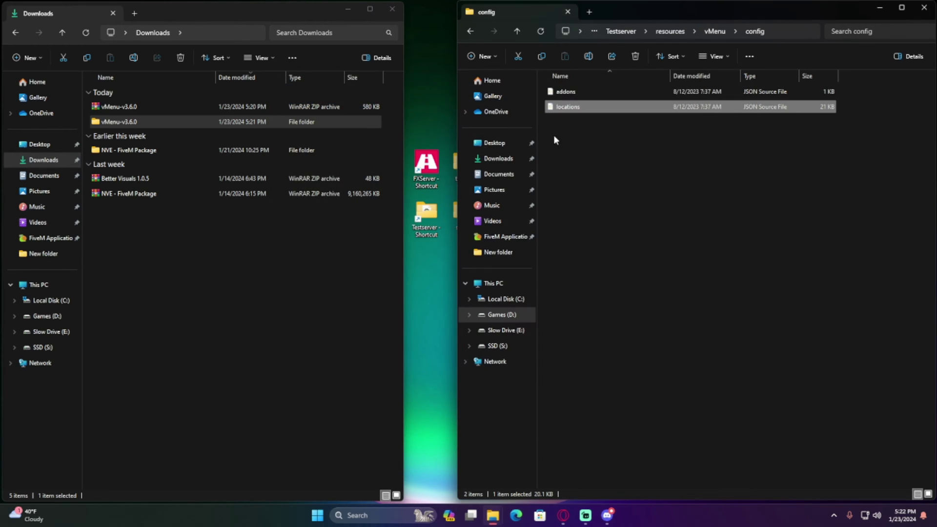
left_click(715, 31)
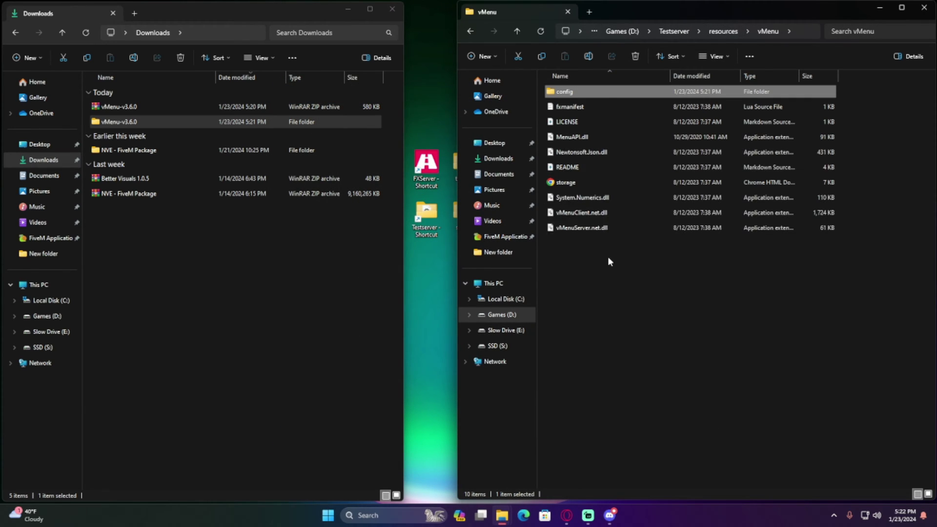
left_click(712, 31)
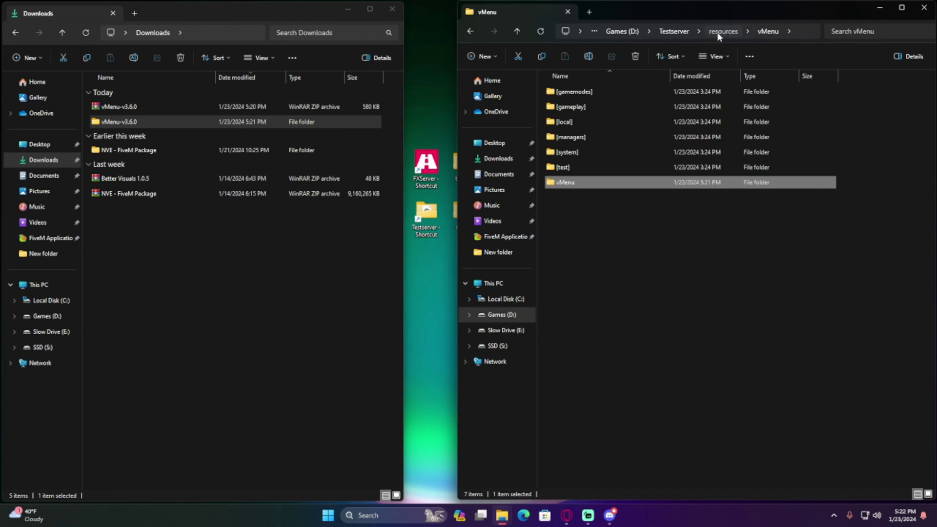
Open Testserver's permissions.cfg in VS Code and scroll through its vMenu options and permissions sections
left_click(700, 32)
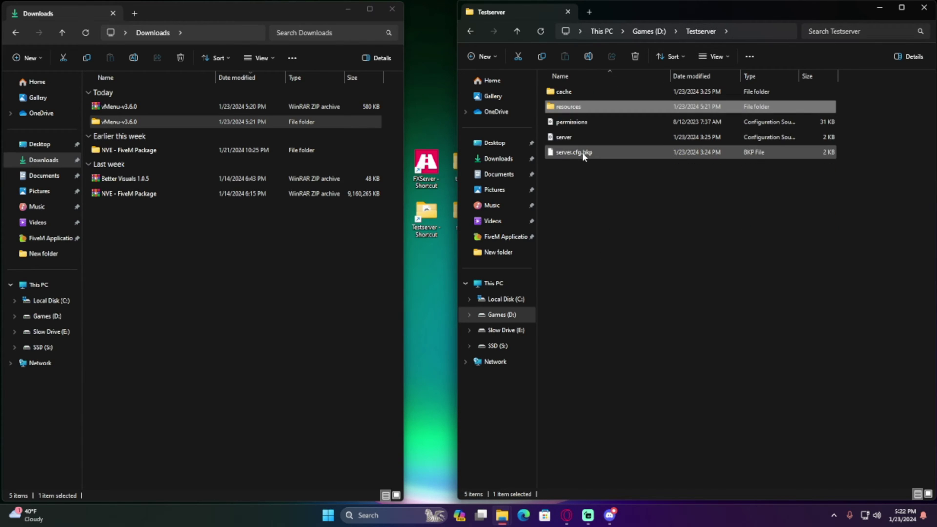
left_click(579, 124)
double_click(579, 124)
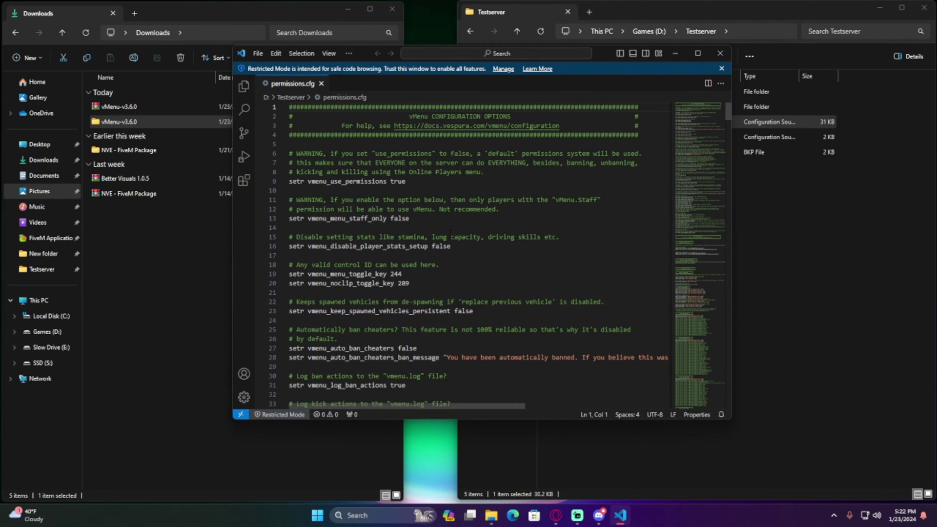
scroll(450, 231, "down", 9)
scroll(464, 239, "down", 6)
scroll(463, 239, "up", 4)
scroll(460, 311, "down", 3)
scroll(459, 311, "down", 8)
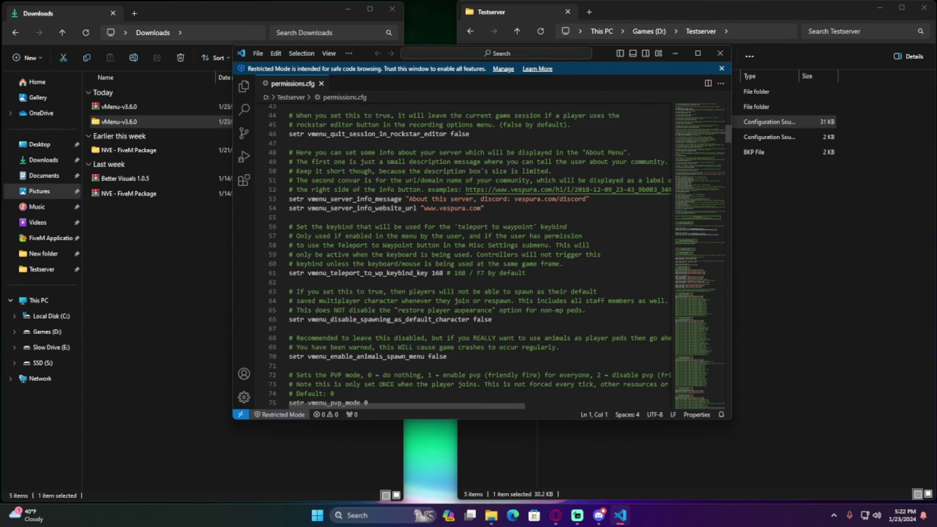
scroll(437, 290, "down", 10)
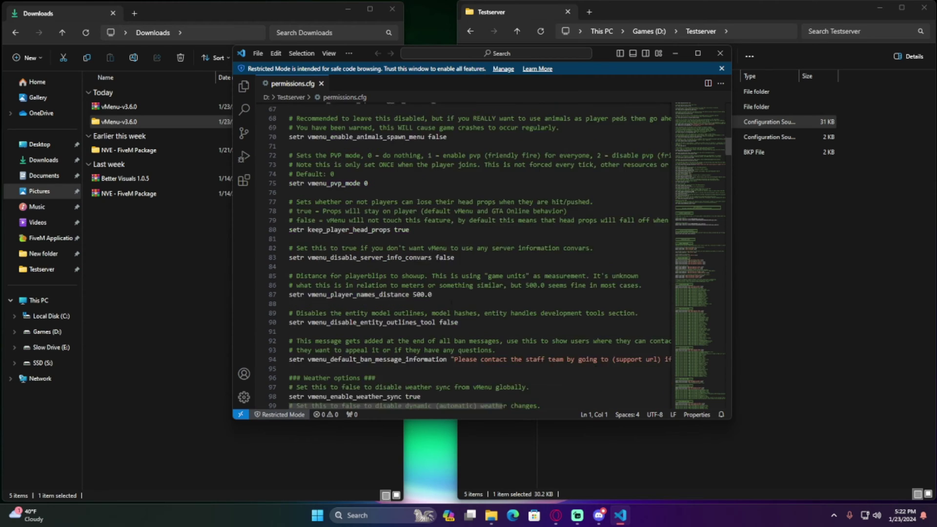
scroll(448, 291, "down", 10)
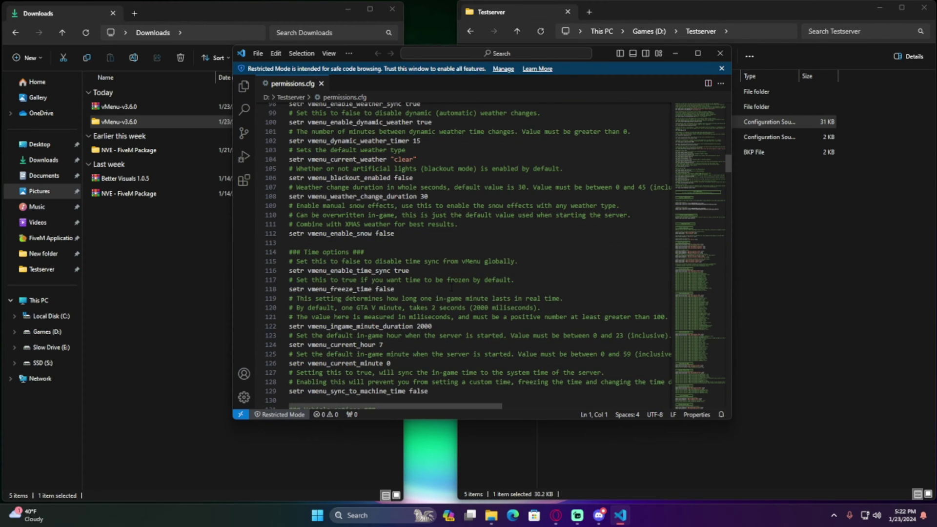
scroll(512, 284, "down", 18)
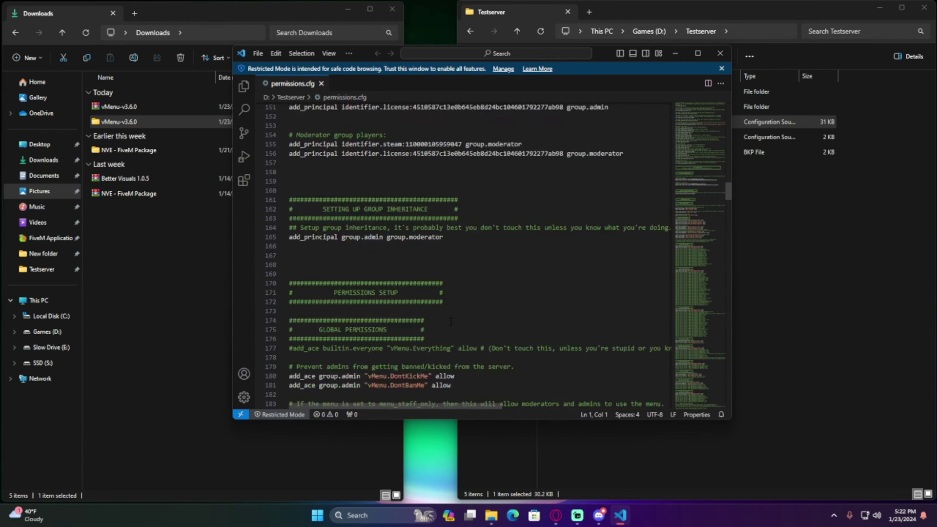
scroll(512, 284, "up", 9)
scroll(511, 283, "up", 15)
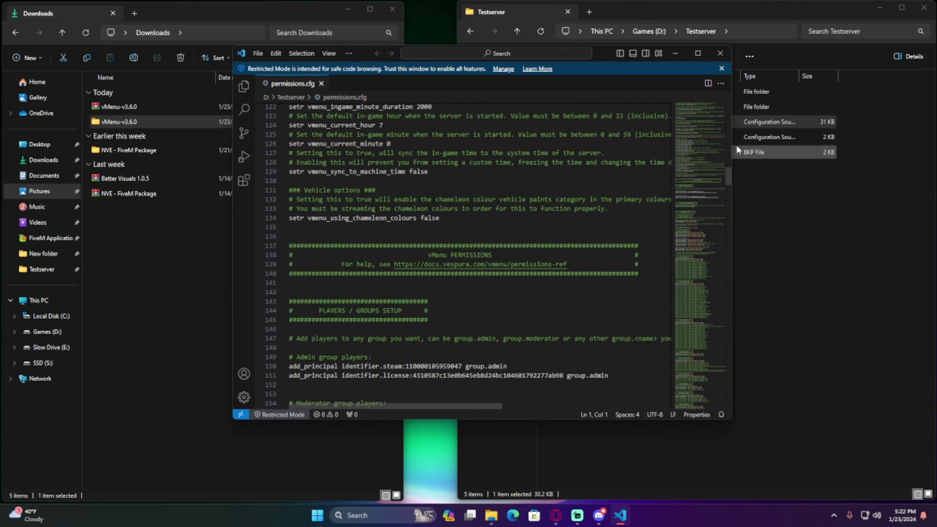
left_click_drag(725, 171, 715, 93)
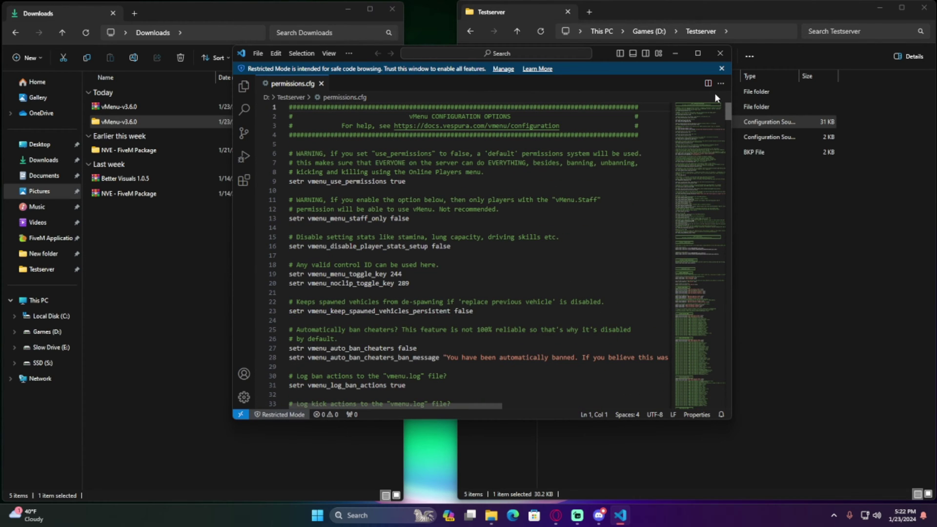
Replace 244 with 288 for vmenu_menu_toggle_key on line 19 and save with Ctrl+S
left_click(493, 274)
key("BackSpace")
key("BackSpace")
key("ctrl+s")
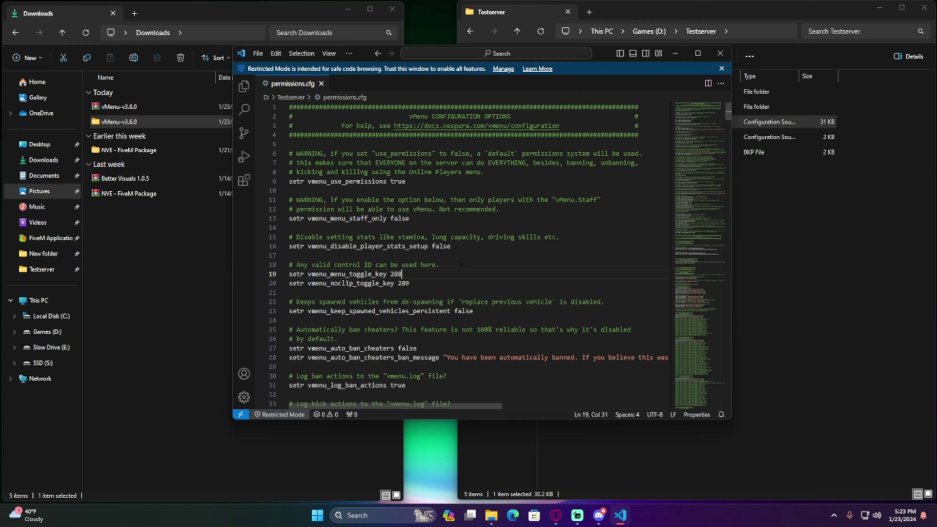